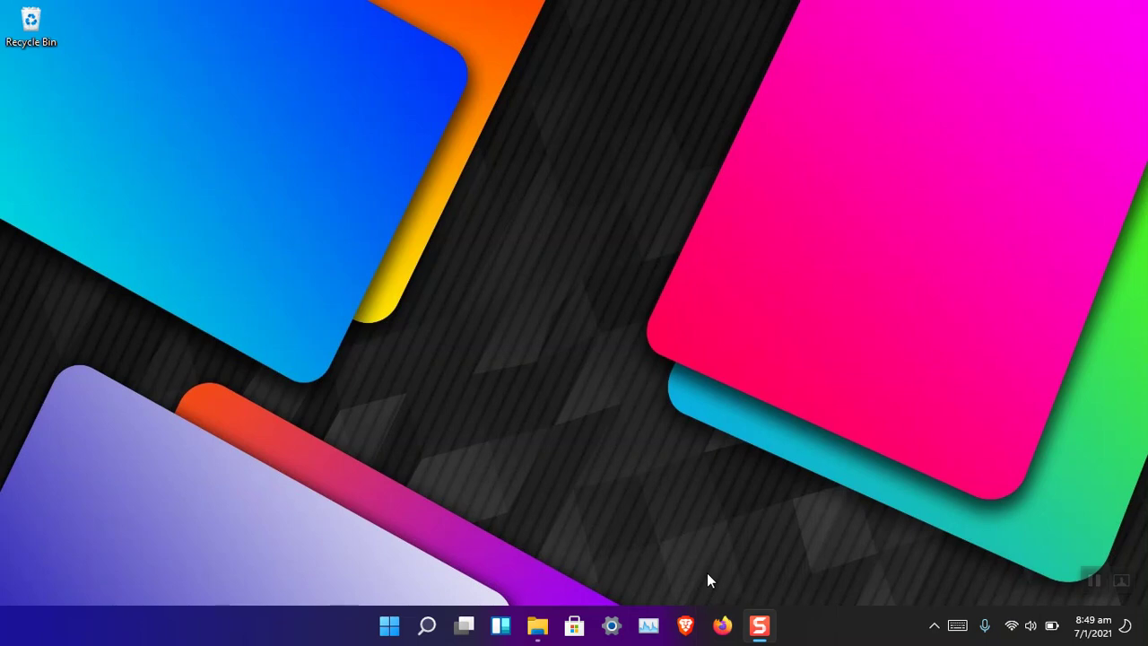
# Compress the 22000.51.210617-2050.CO_RELEASE_SVC_X64FRE_EN-US.iso file in the OS folder to a ZIP file and move the progress window aside
pyautogui.click(538, 622)
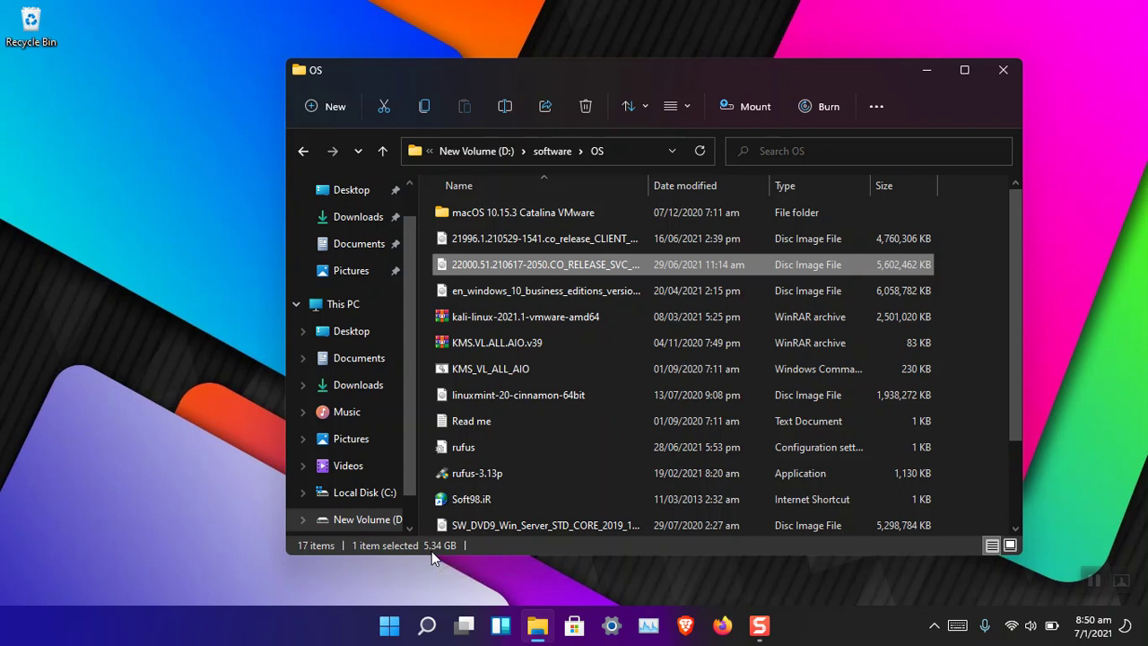
pyautogui.rightClick(618, 264)
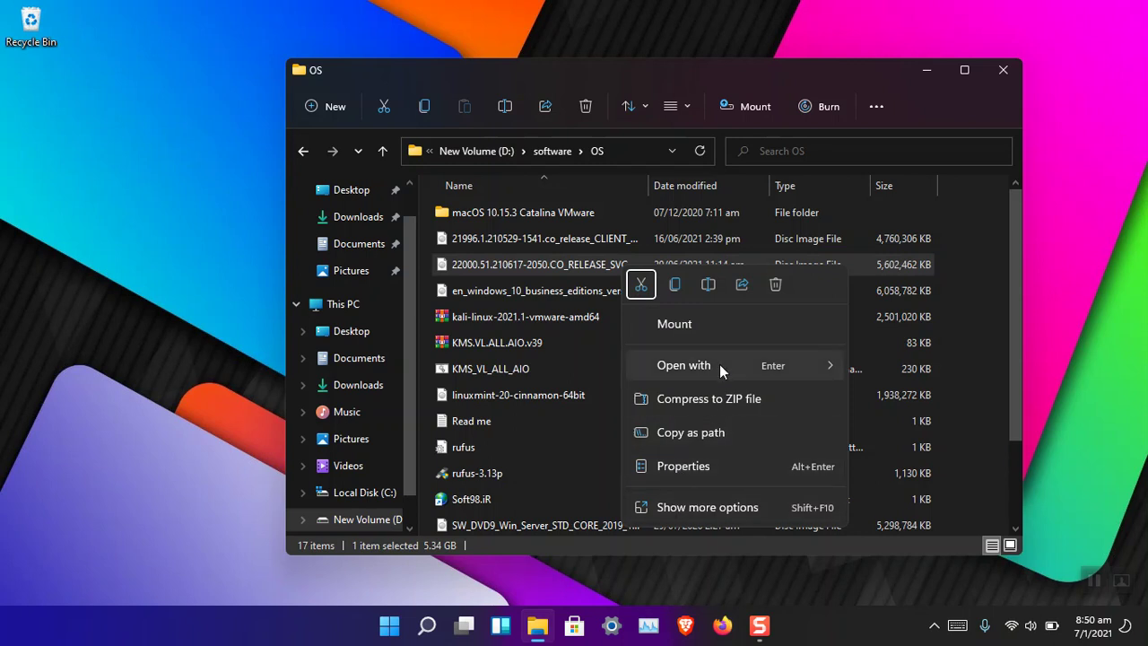
pyautogui.click(719, 402)
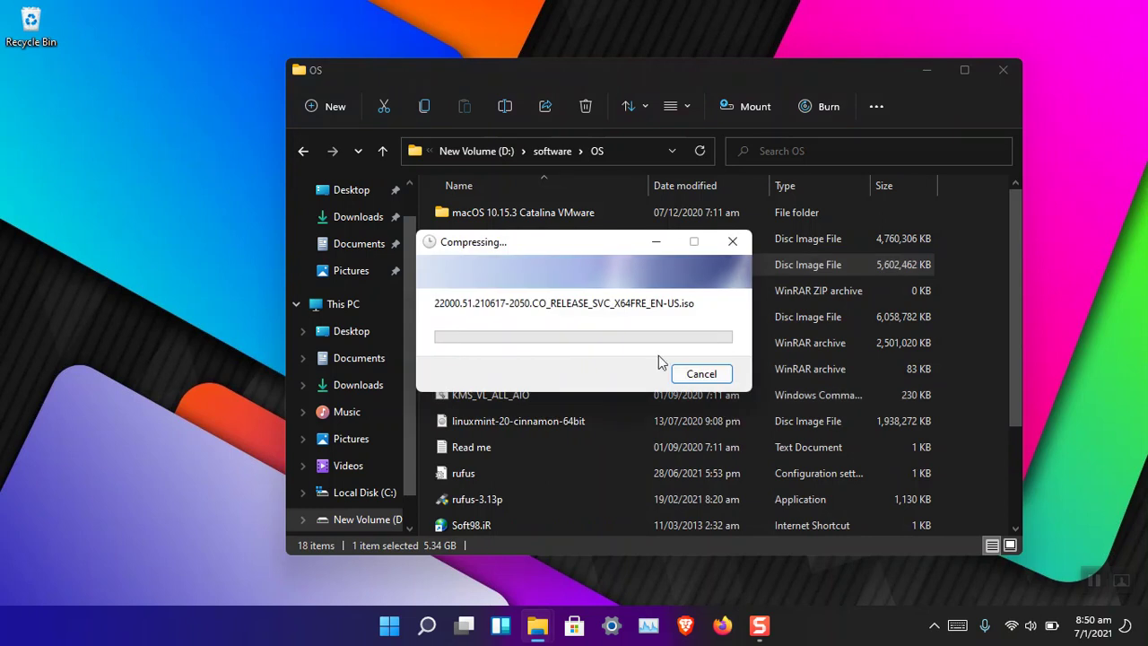
pyautogui.moveTo(552, 233); pyautogui.dragTo(835, 136)
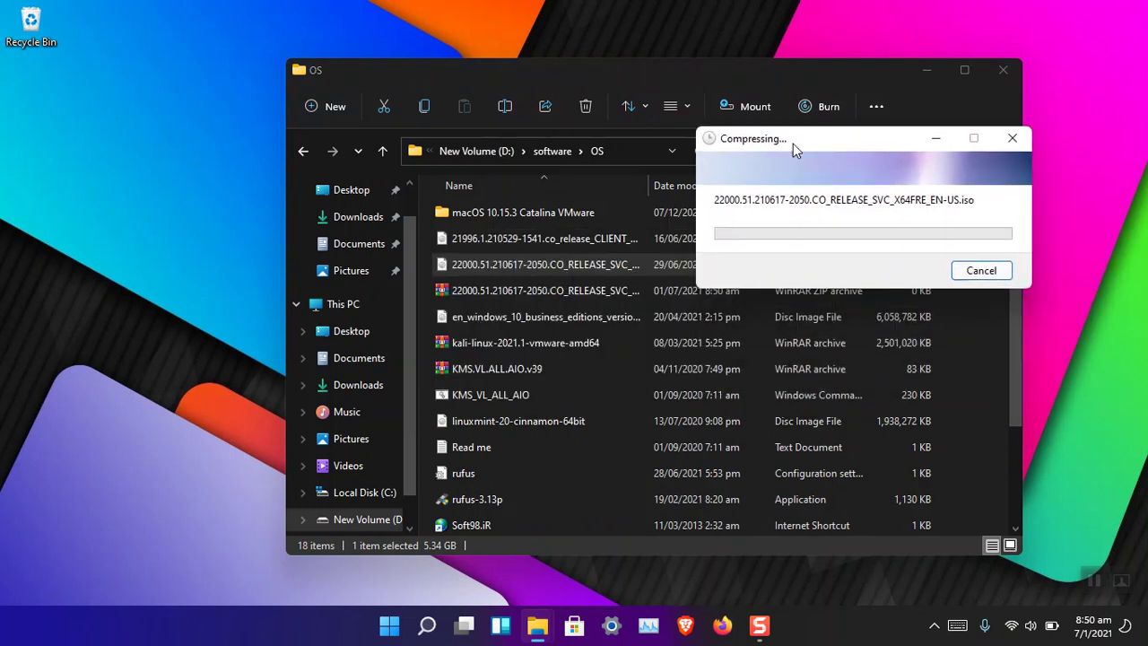
# Set up a WinRAR archive of the same ISO file with the Desktop as its save location
pyautogui.rightClick(541, 263)
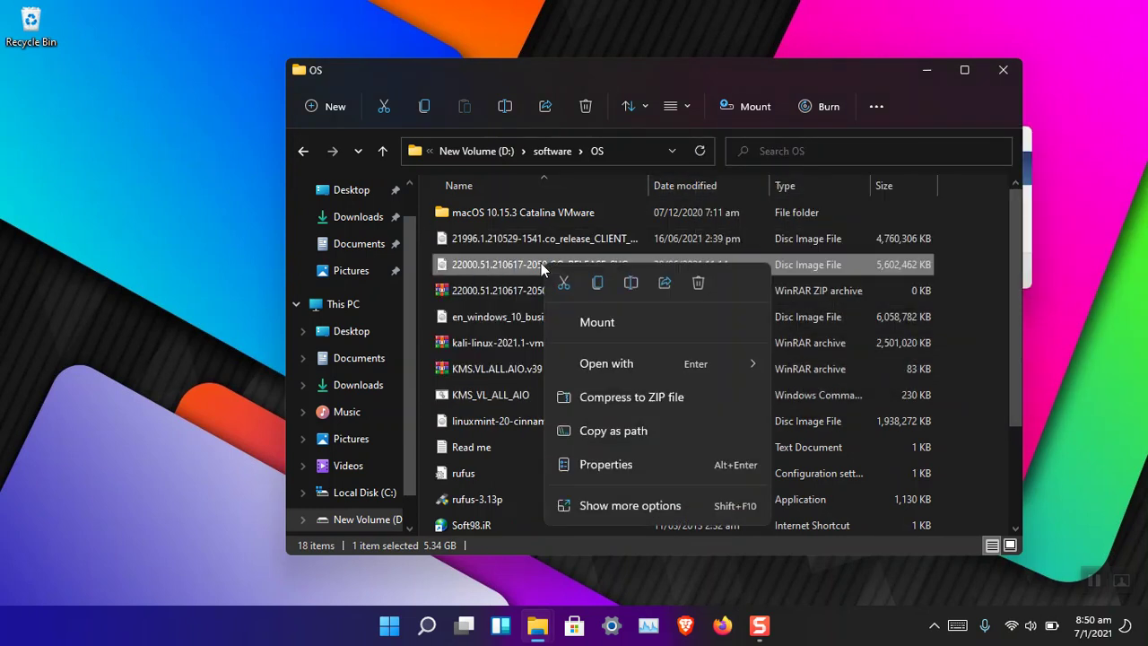
pyautogui.click(636, 497)
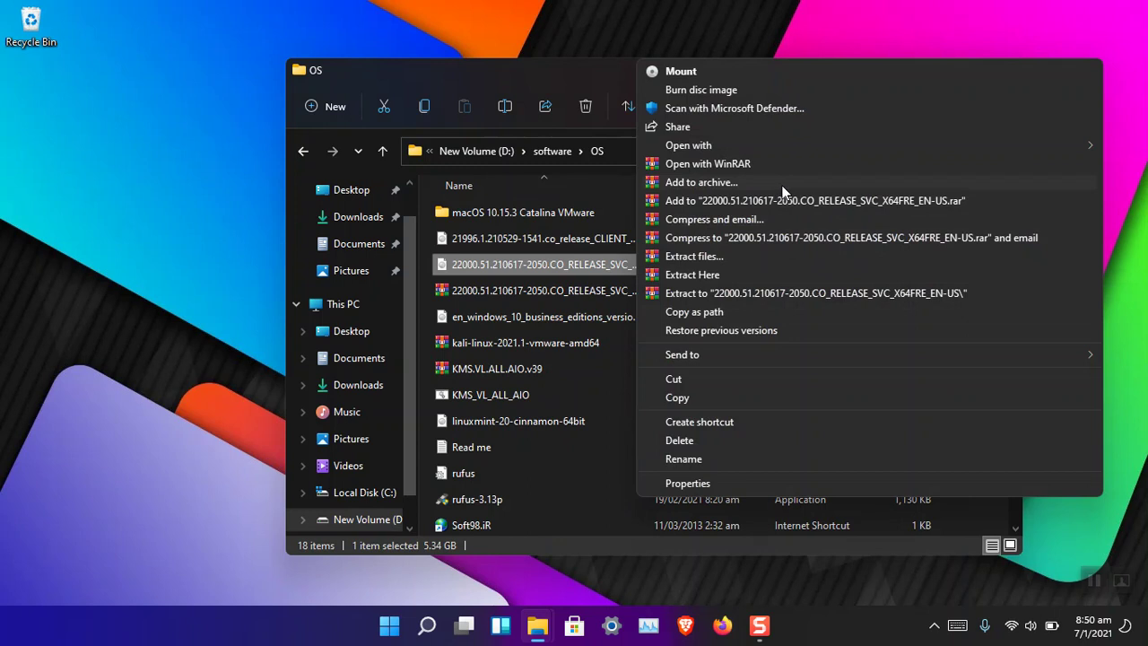
pyautogui.click(779, 183)
pyautogui.click(711, 207)
pyautogui.scroll(3, 483, 309)
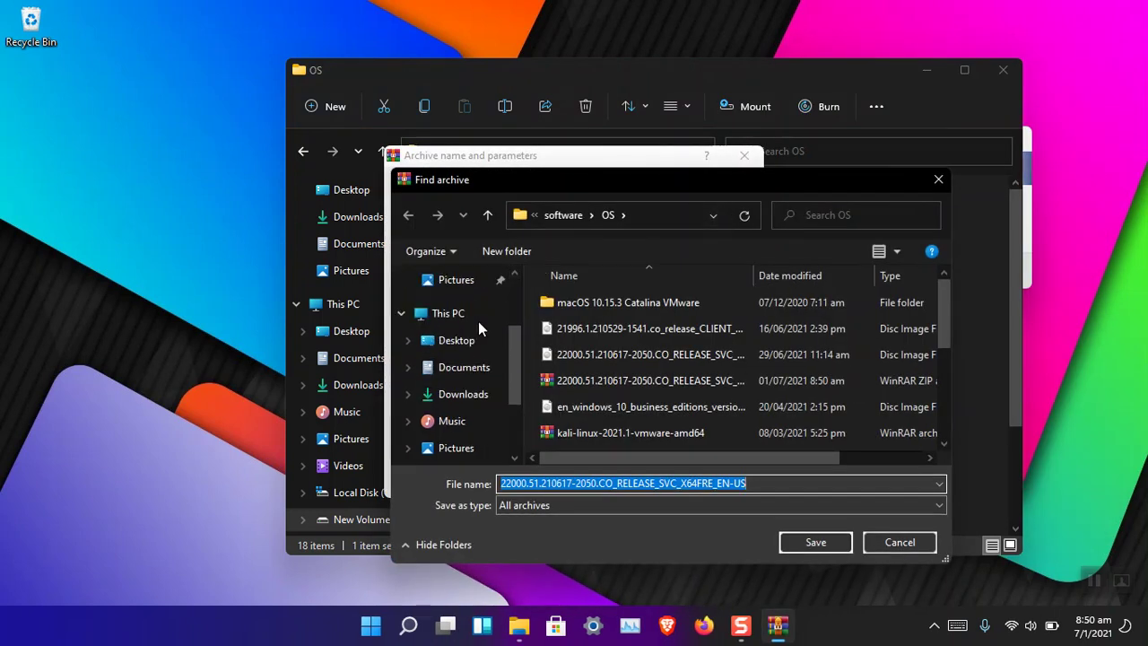
pyautogui.click(449, 340)
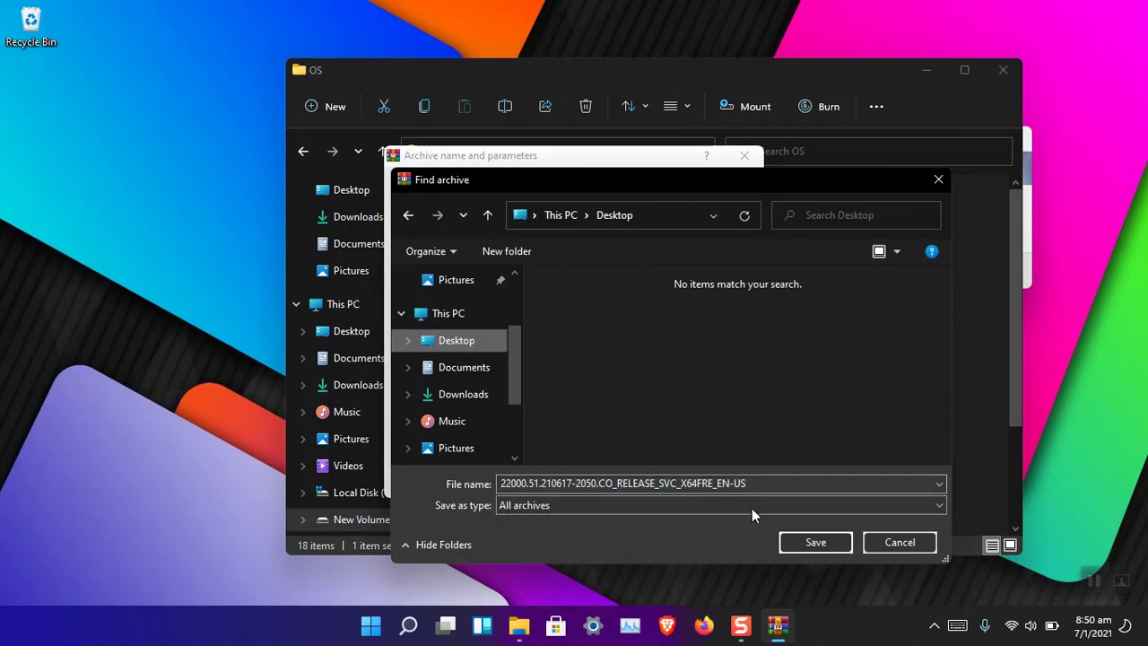
pyautogui.click(812, 542)
pyautogui.moveTo(493, 164); pyautogui.dragTo(544, 124)
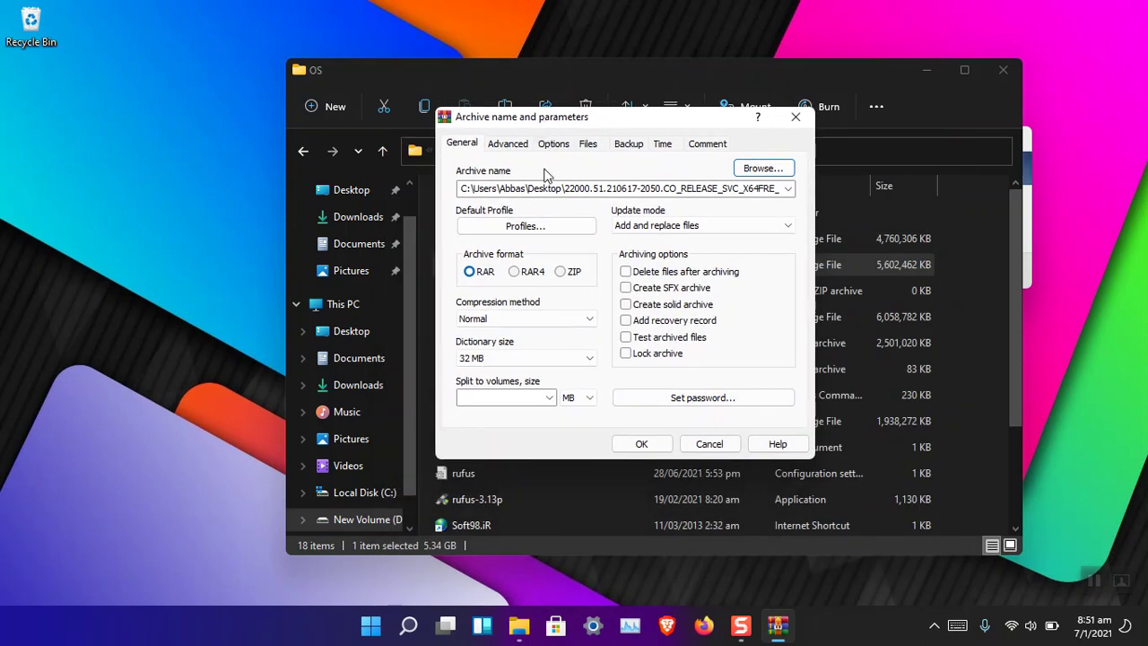
# Set the compression method to Best, minimize the OS folder window and start creating the RAR archive
pyautogui.click(513, 319)
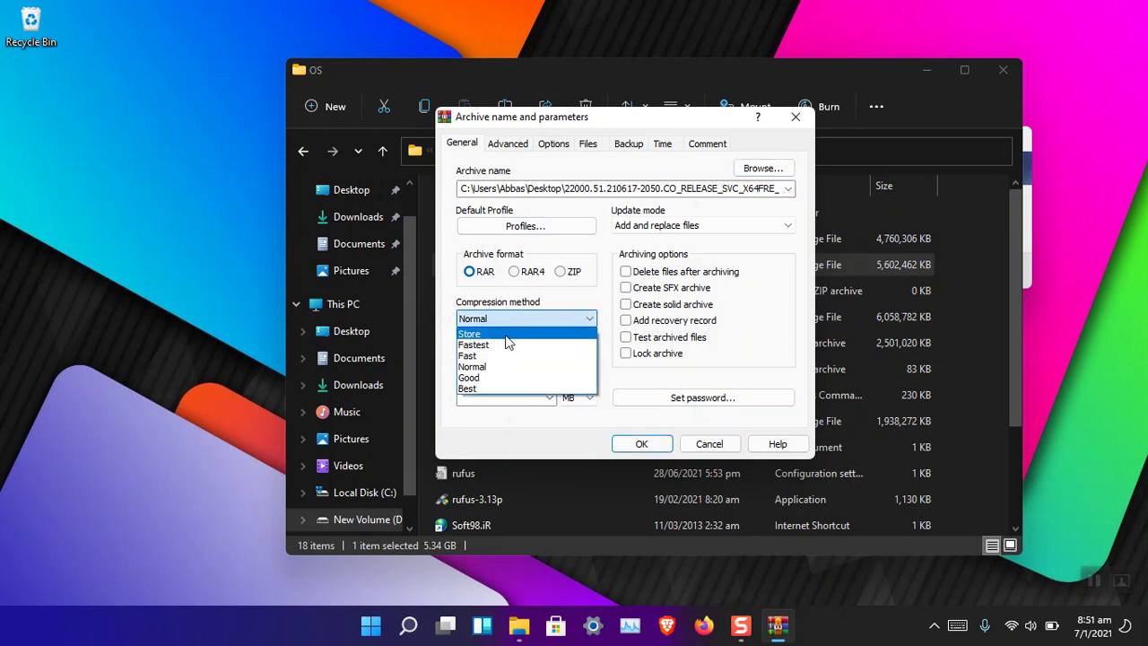
pyautogui.click(506, 388)
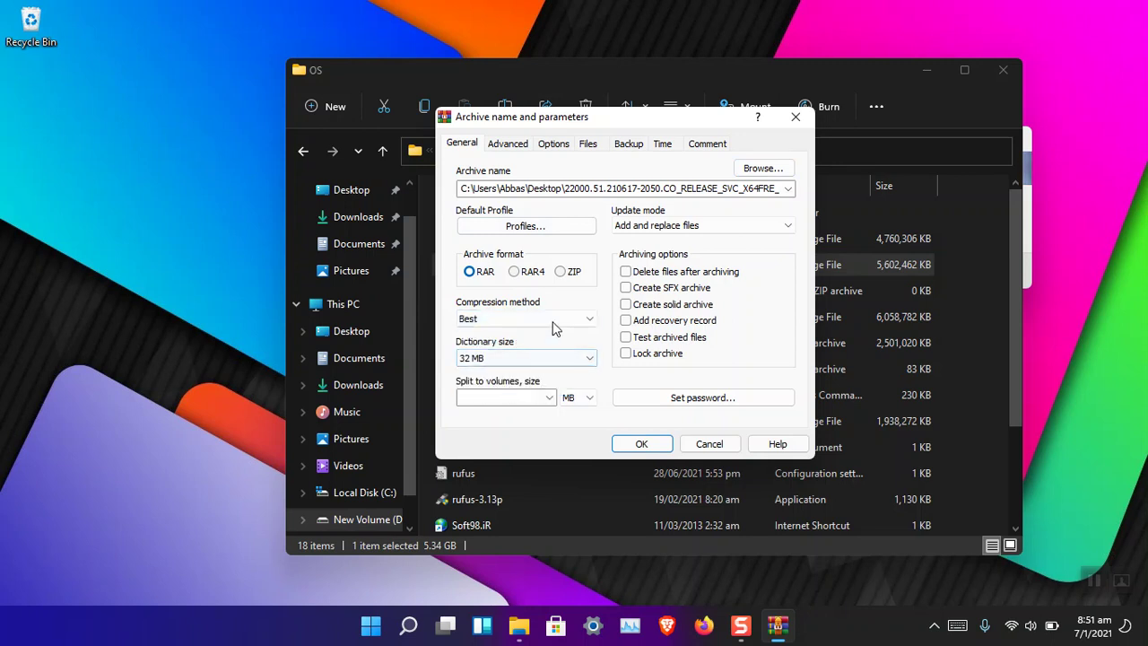
pyautogui.click(924, 64)
pyautogui.moveTo(620, 117); pyautogui.dragTo(461, 114)
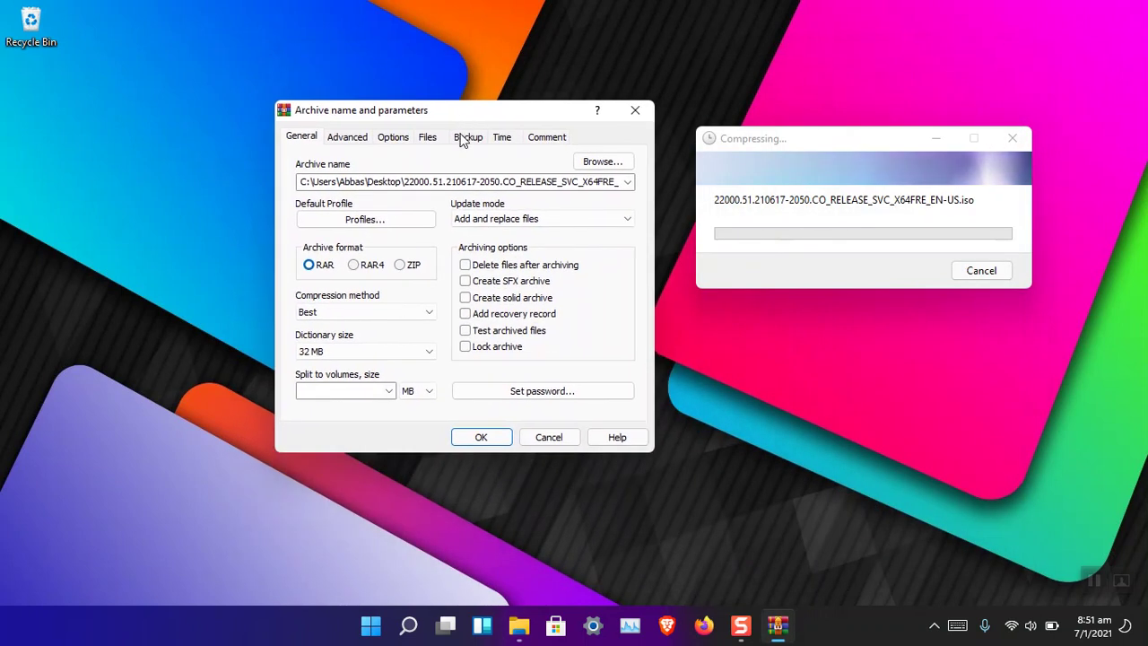
pyautogui.click(318, 312)
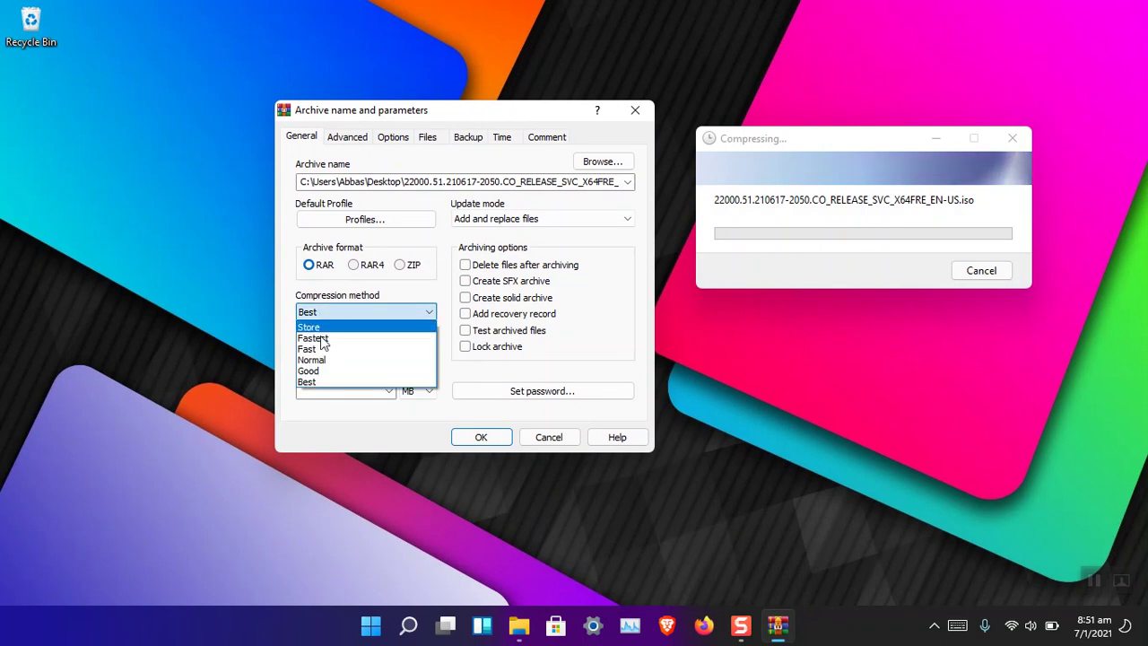
pyautogui.click(329, 382)
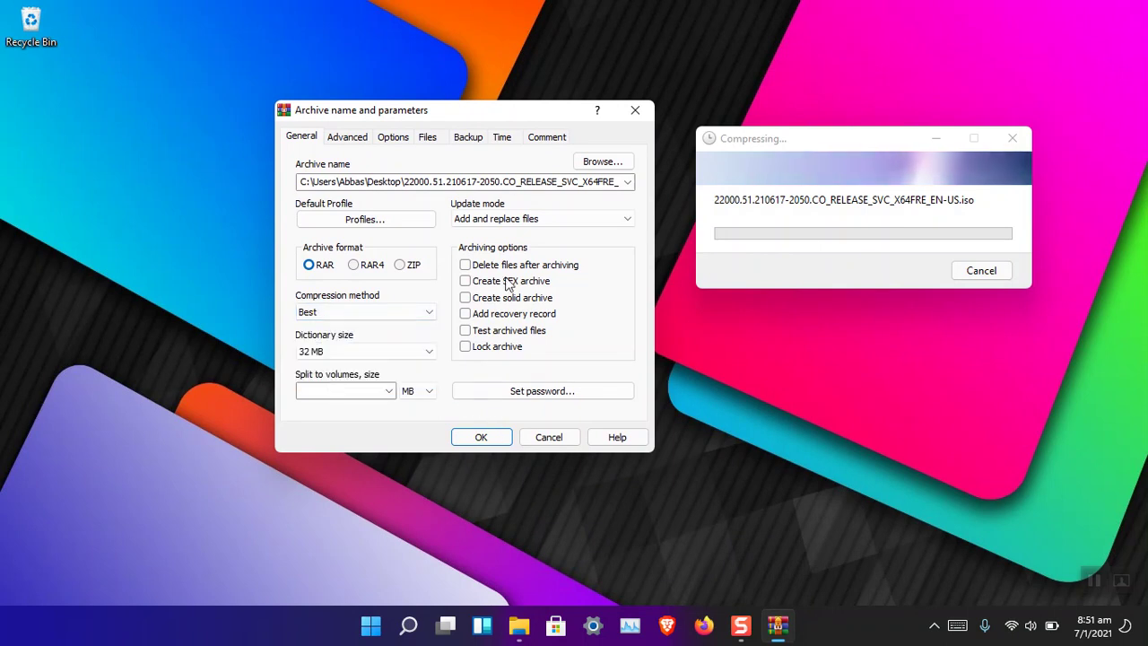
pyautogui.click(493, 437)
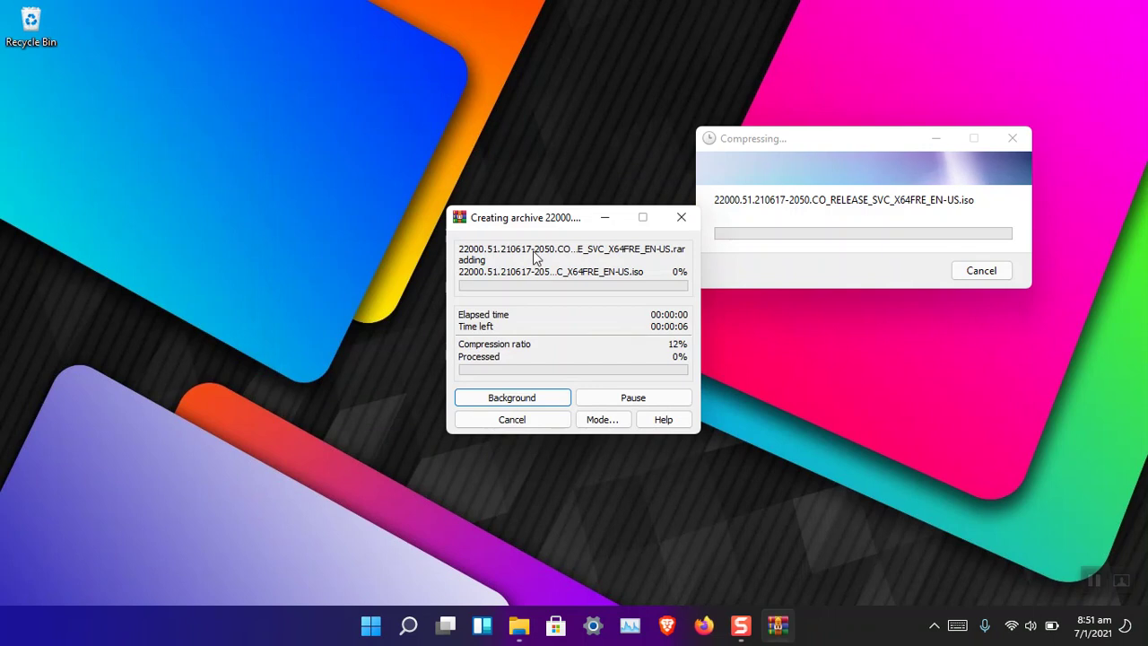
pyautogui.moveTo(530, 220); pyautogui.dragTo(480, 133)
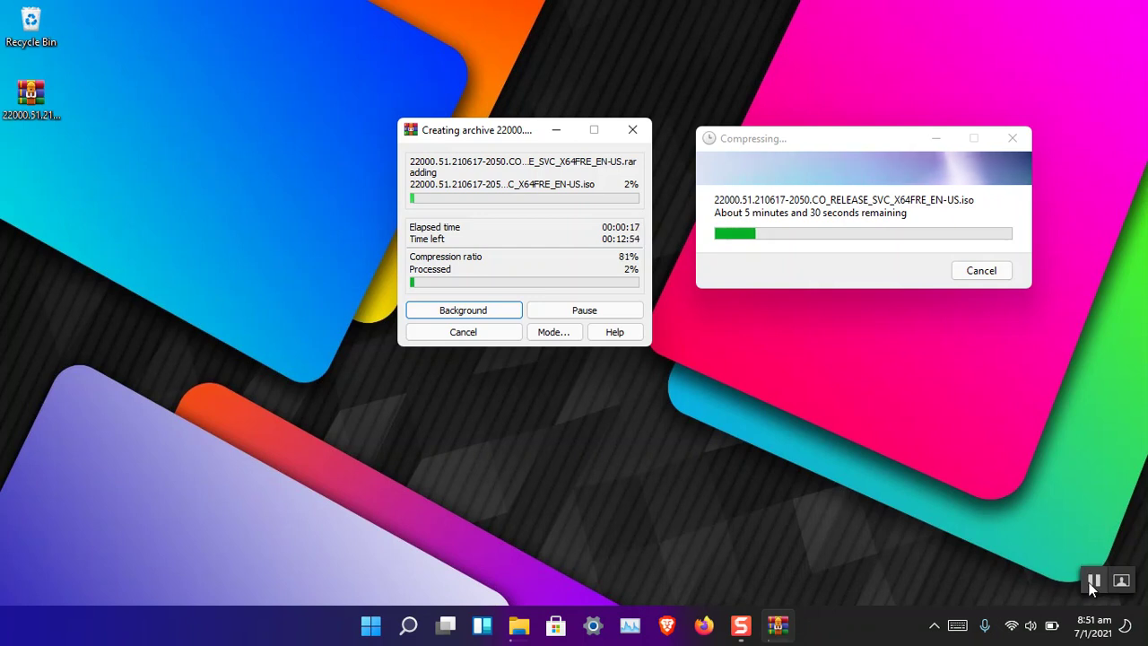
pyautogui.click(1093, 581)
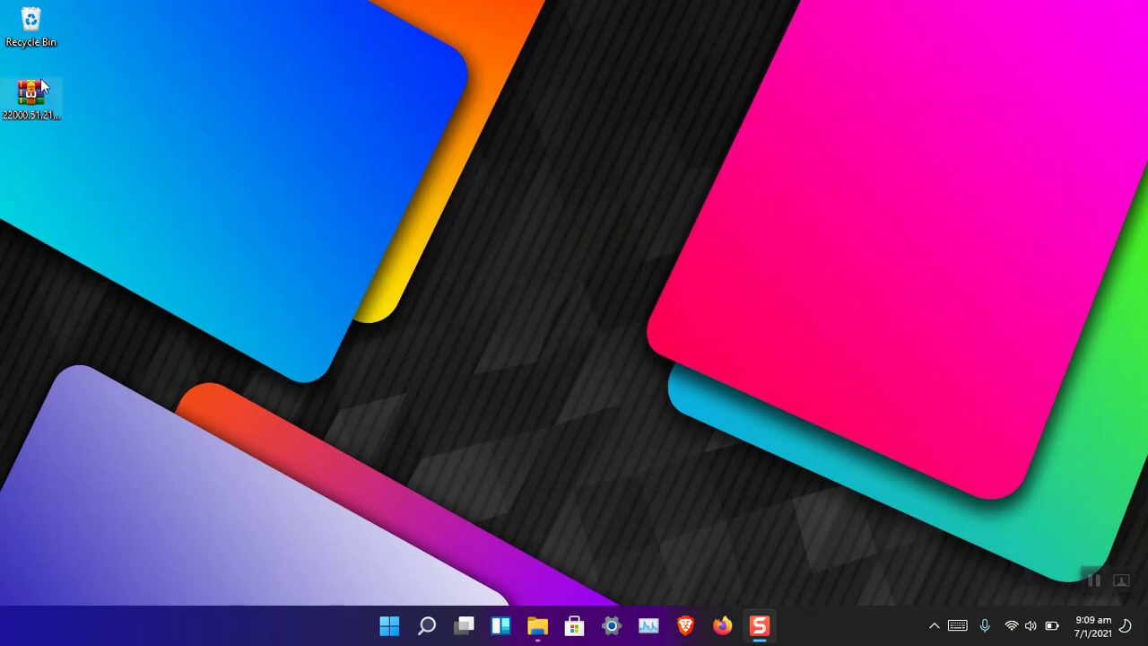
# Reposition the RAR archive on the desktop and check the size of the ZIP archive in the OS folder through its properties
pyautogui.moveTo(32, 94); pyautogui.dragTo(99, 171)
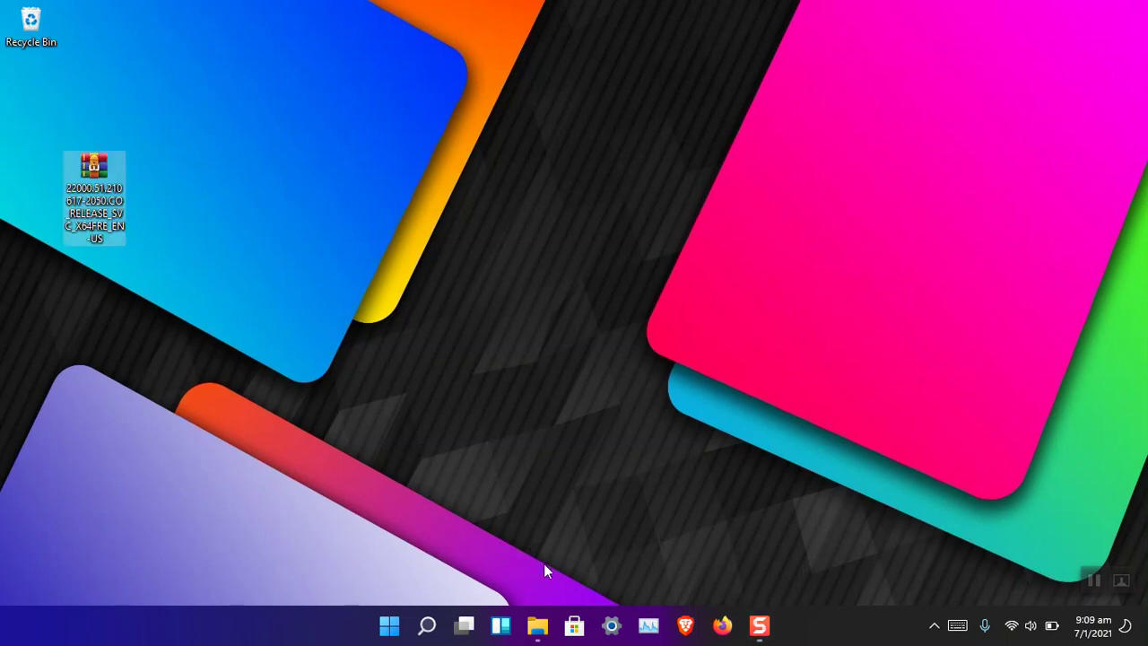
pyautogui.click(537, 625)
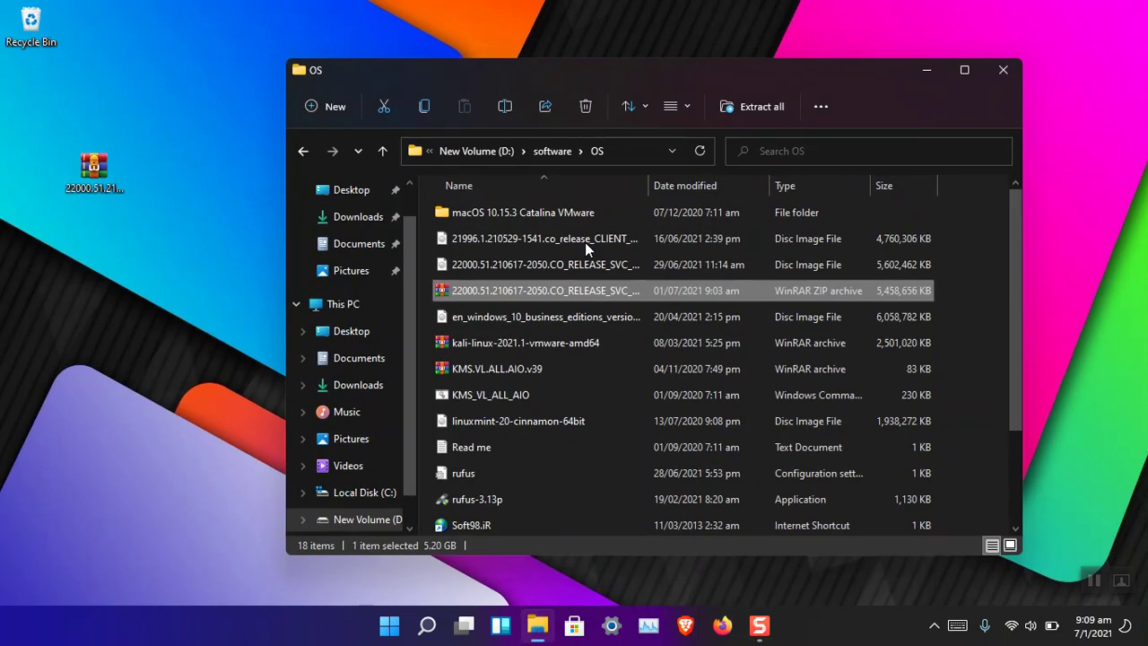
pyautogui.rightClick(526, 294)
pyautogui.click(575, 522)
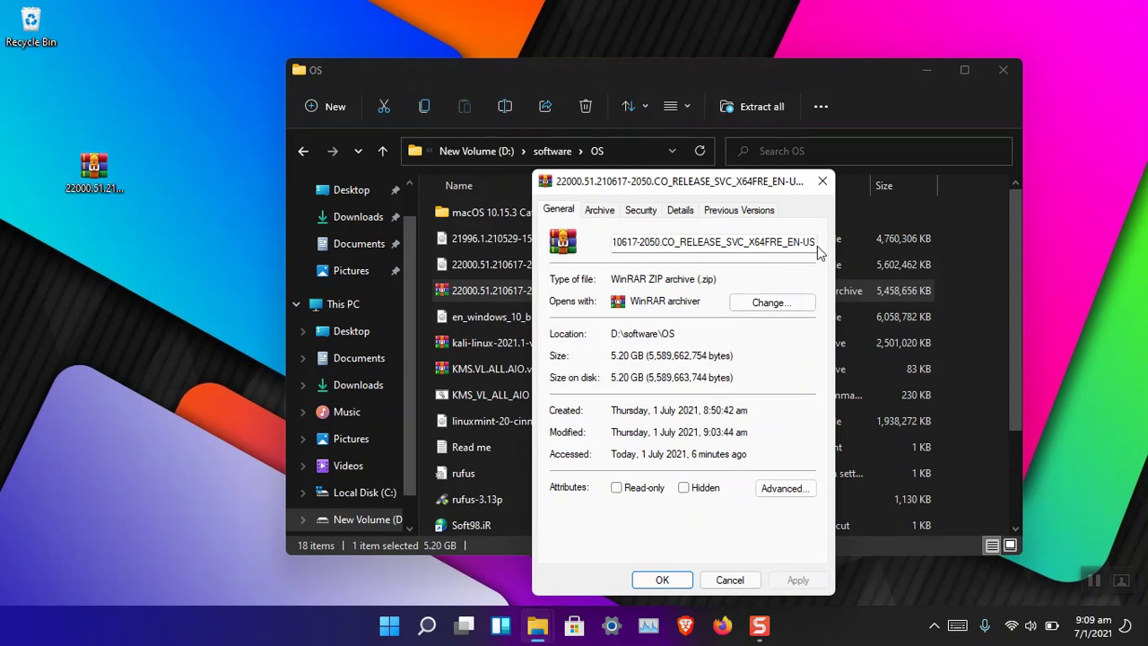
pyautogui.click(822, 180)
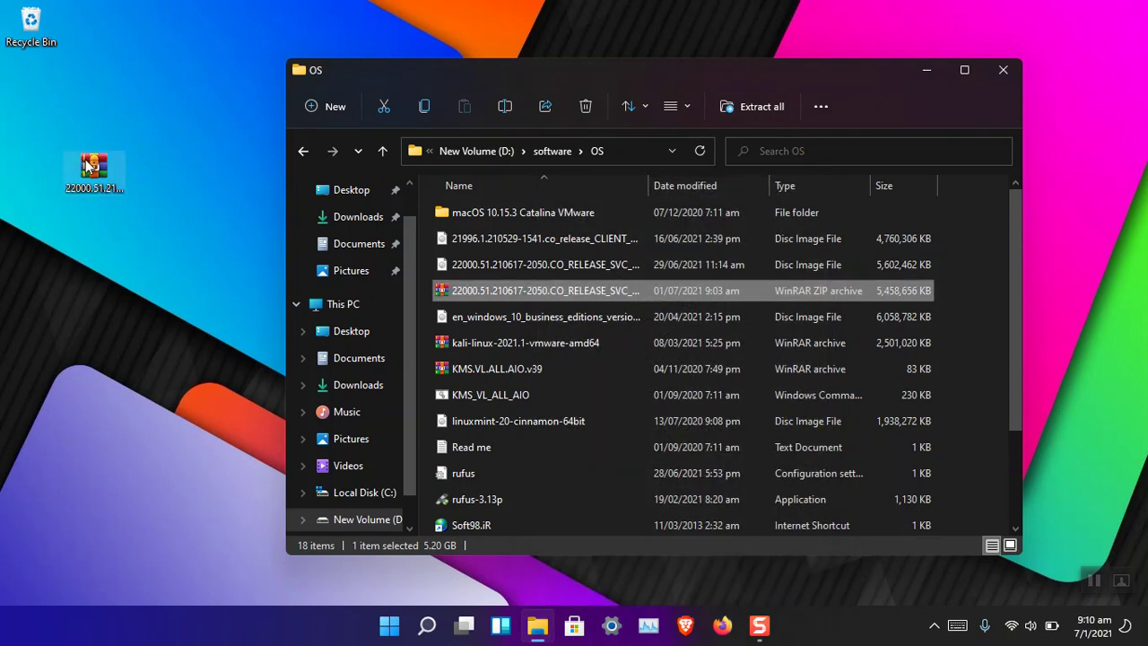
# Check the size of the RAR archive on the desktop through its properties
pyautogui.rightClick(83, 161)
pyautogui.click(150, 353)
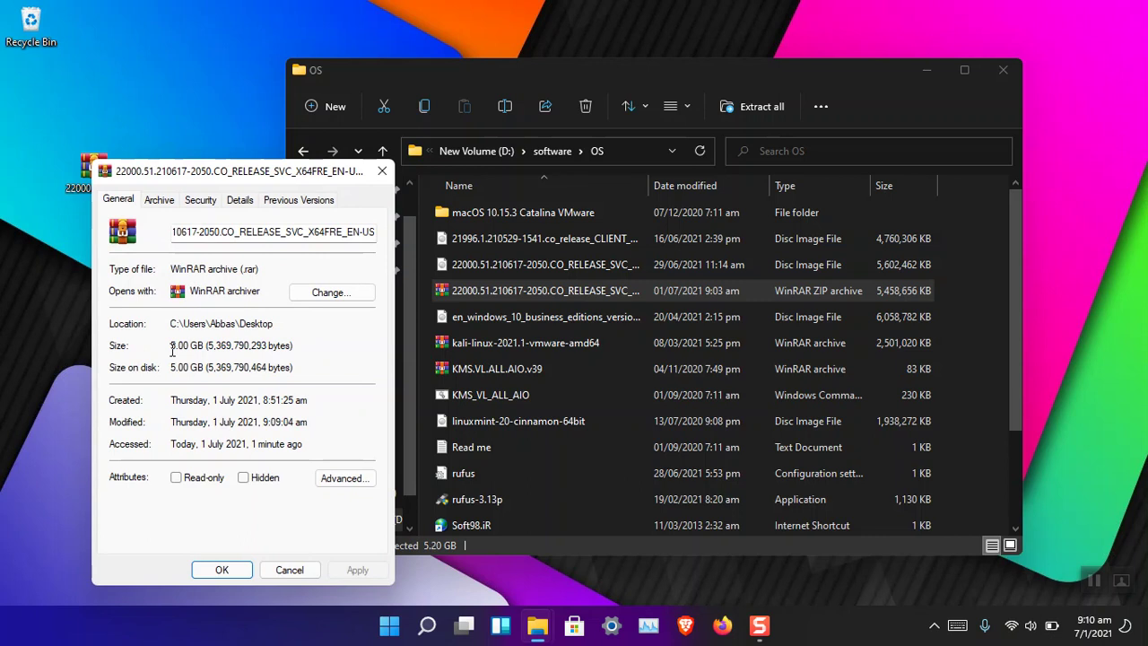
pyautogui.click(382, 171)
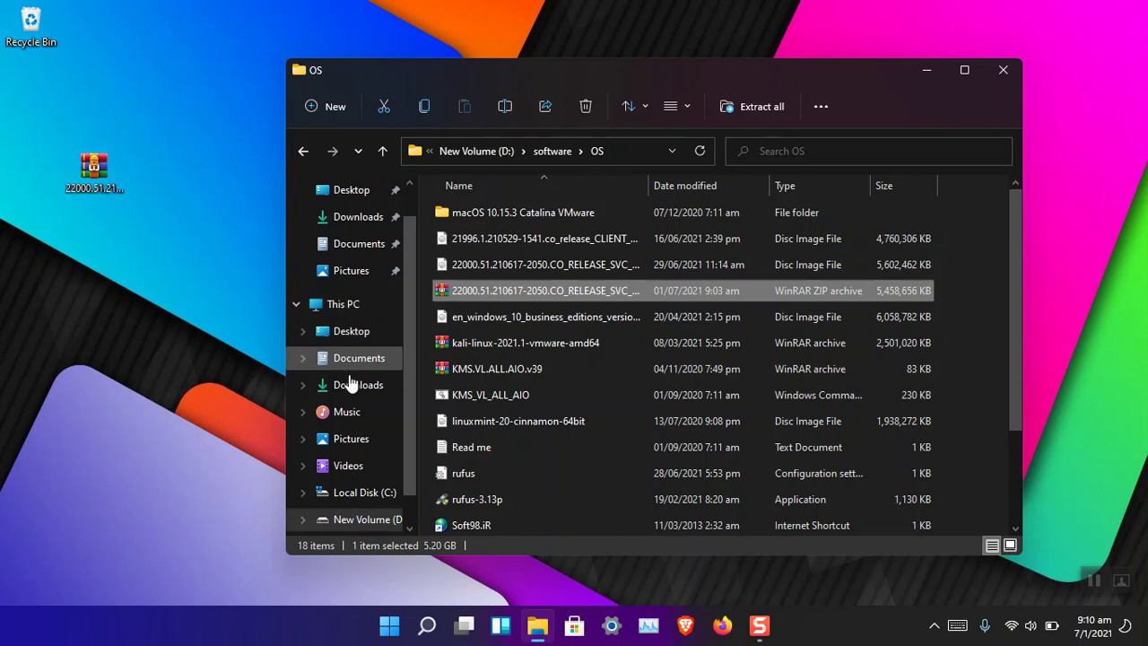
# Open Screenshot (2) from the Screenshots folder in Pictures and enlarge the viewer window
pyautogui.click(352, 438)
pyautogui.click(706, 224)
pyautogui.doubleClick(708, 224)
pyautogui.doubleClick(556, 231)
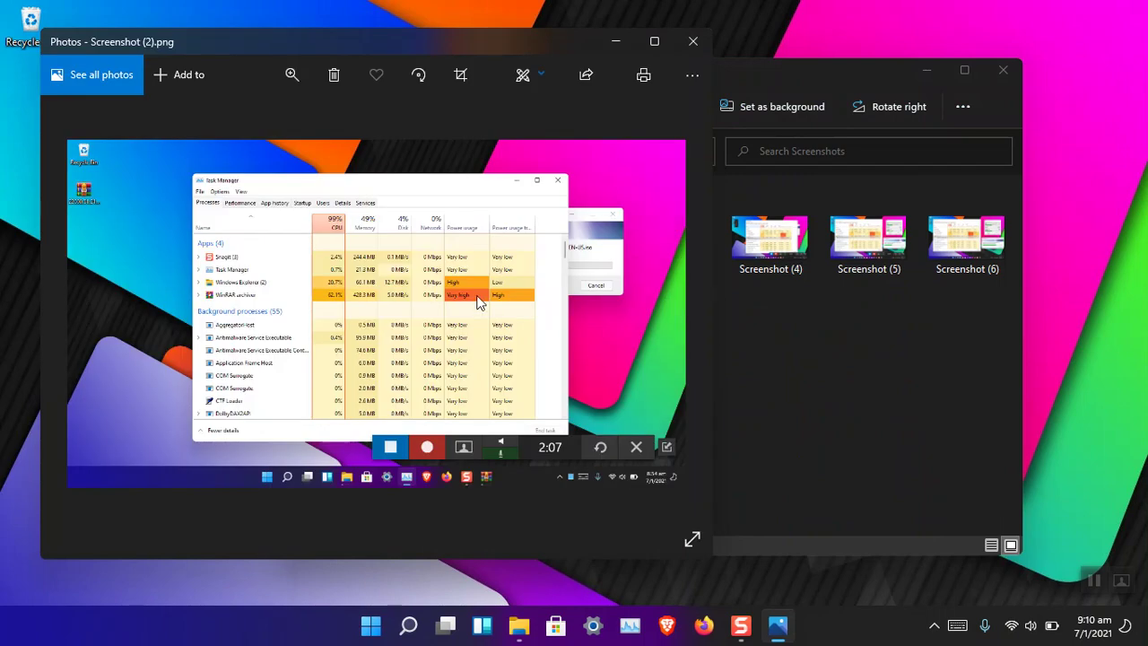
pyautogui.scroll(3, 534, 256)
pyautogui.moveTo(712, 559); pyautogui.dragTo(924, 610)
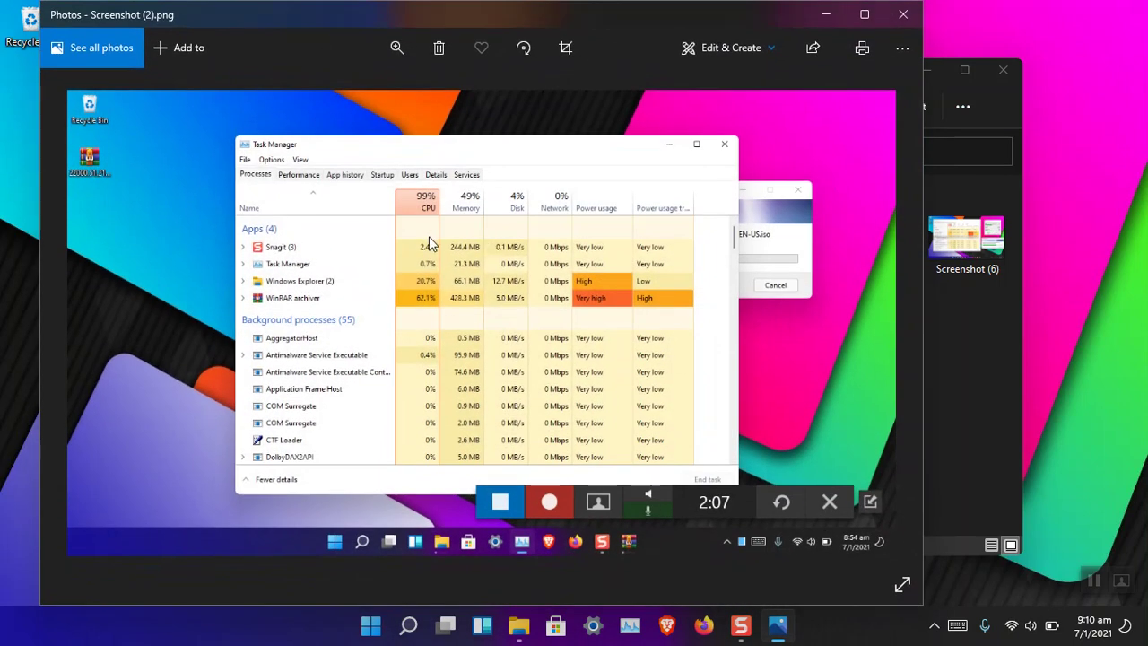
# Examine the CPU, memory, disk and power usage of Windows Explorer and WinRAR archiver in Screenshot (2)
pyautogui.scroll(2, 364, 231)
pyautogui.scroll(1, 398, 262)
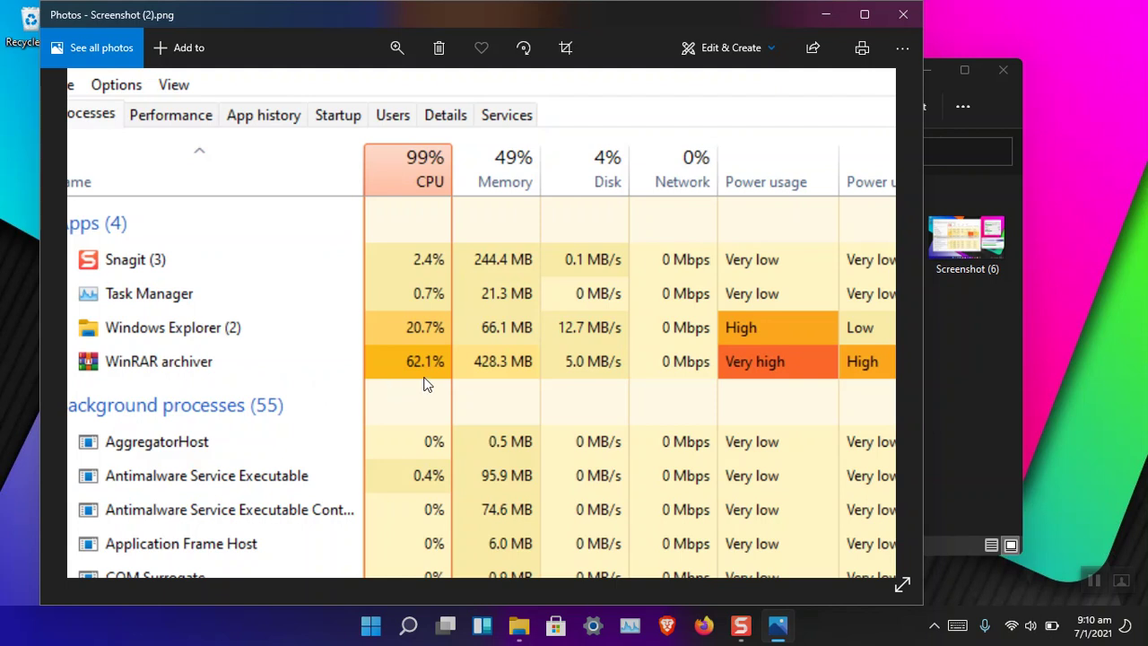
pyautogui.moveTo(559, 374); pyautogui.dragTo(510, 367)
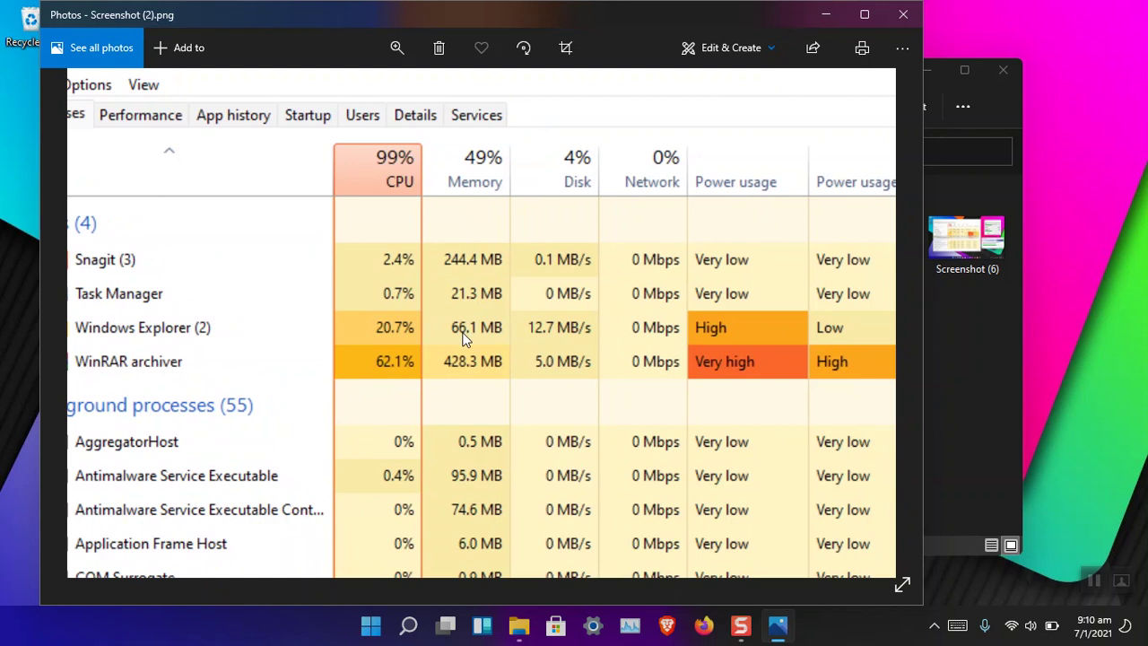
pyautogui.moveTo(465, 336); pyautogui.dragTo(490, 336)
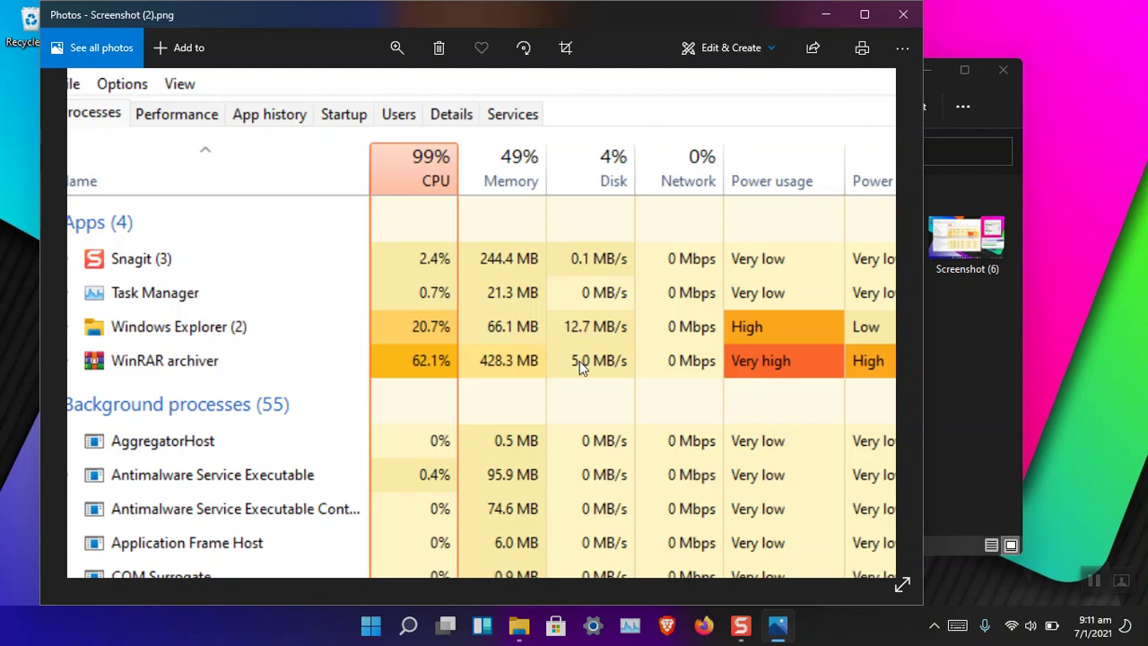
pyautogui.moveTo(600, 392); pyautogui.dragTo(499, 383)
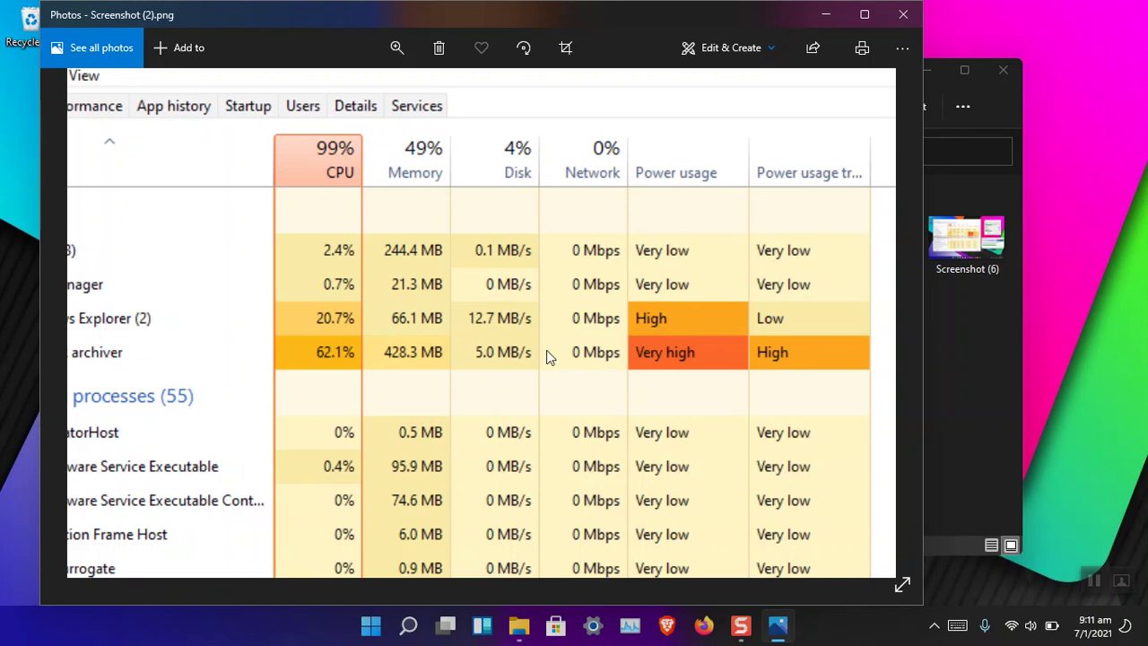
pyautogui.moveTo(546, 352); pyautogui.dragTo(629, 350)
pyautogui.moveTo(741, 368); pyautogui.dragTo(625, 363)
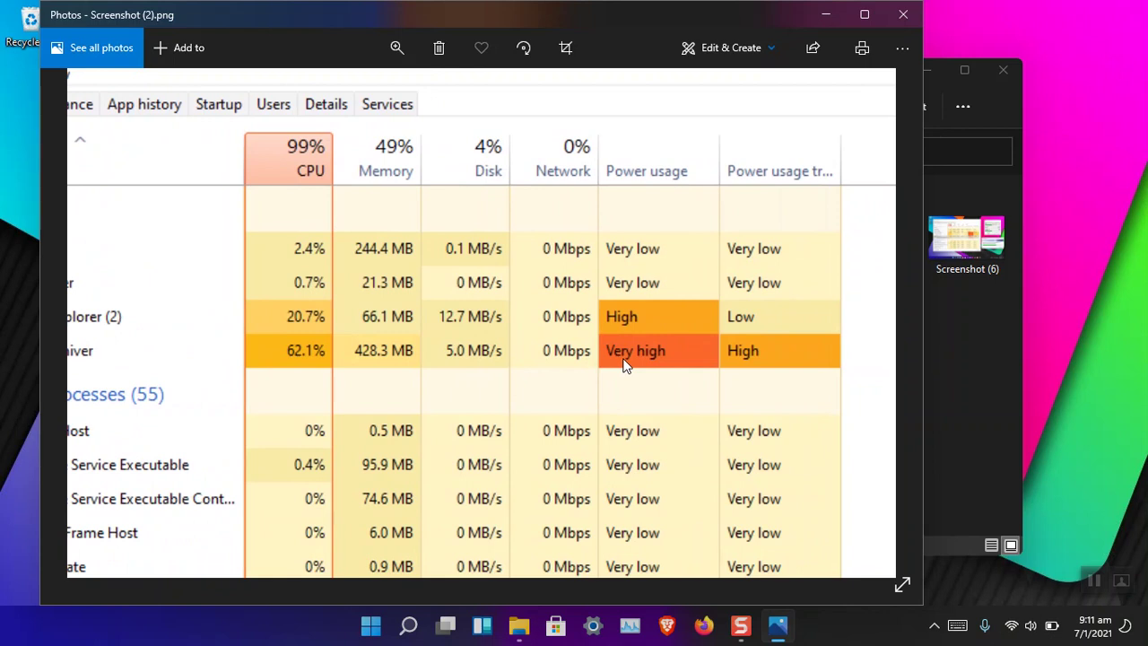
pyautogui.doubleClick(625, 364)
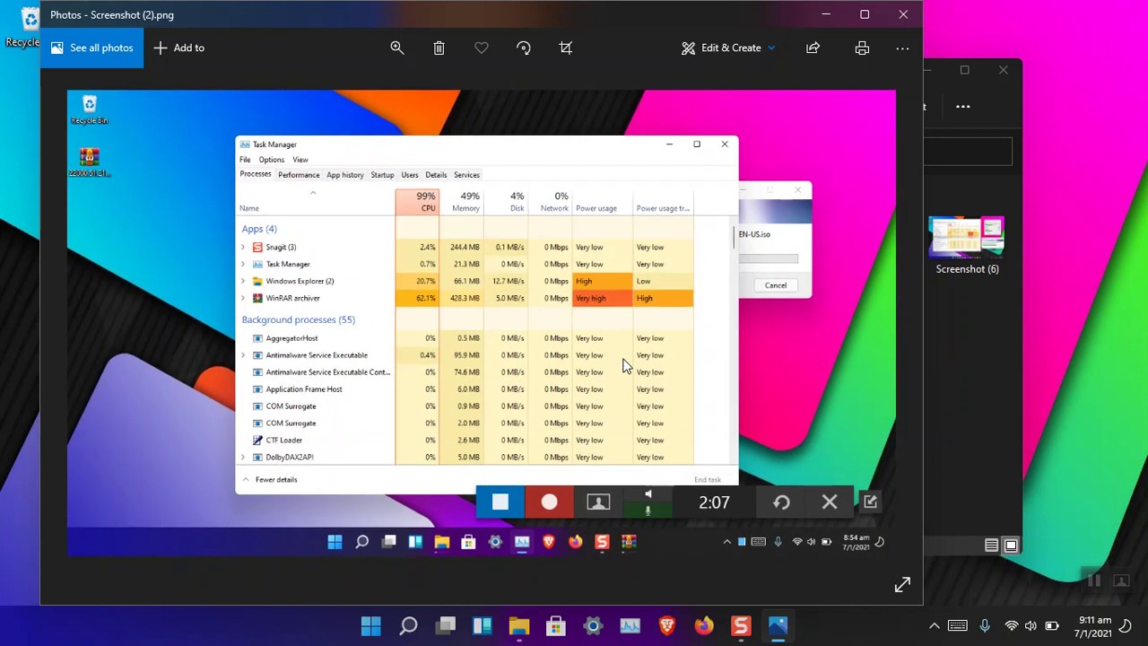
# Compare resource usage of both compressors in the screenshots from Screenshot (3) to Screenshot (6), and close the viewer
pyautogui.press('Right')
pyautogui.press('Left')
pyautogui.press('Right')
pyautogui.press('Left')
pyautogui.press('Right')
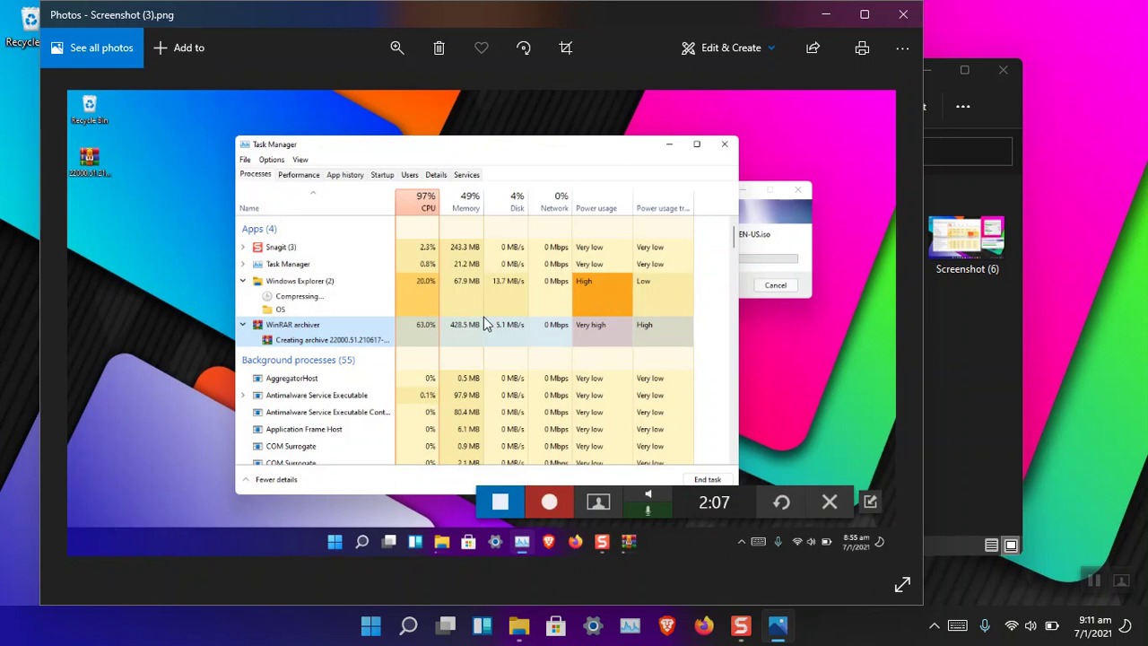
pyautogui.scroll(2, 484, 317)
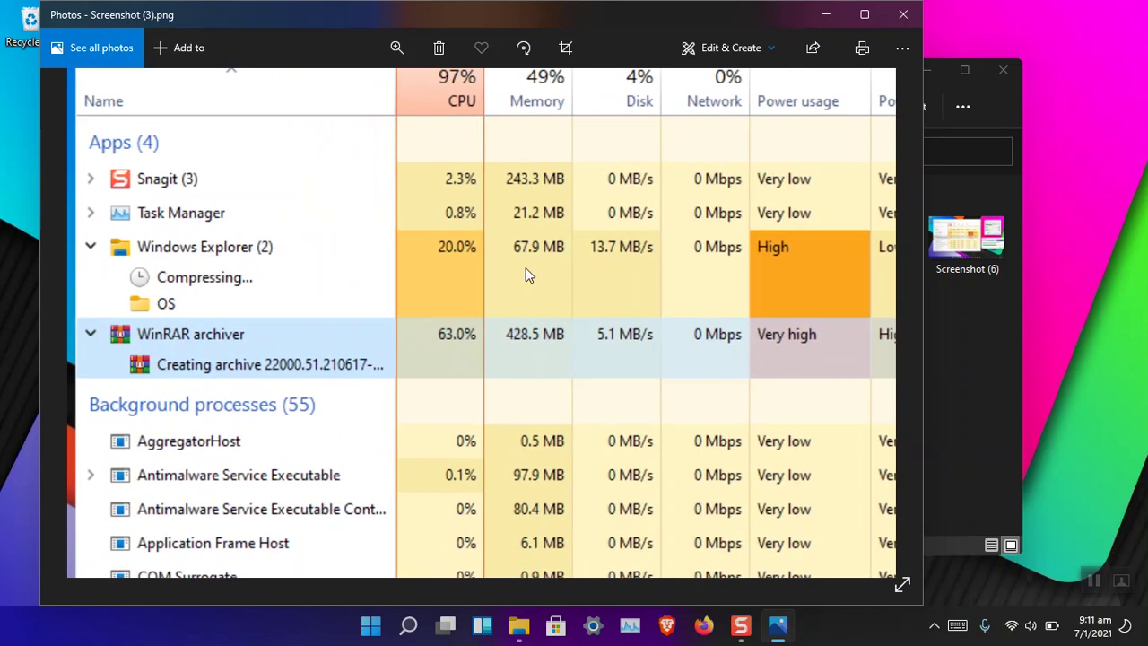
pyautogui.moveTo(525, 268); pyautogui.dragTo(520, 295)
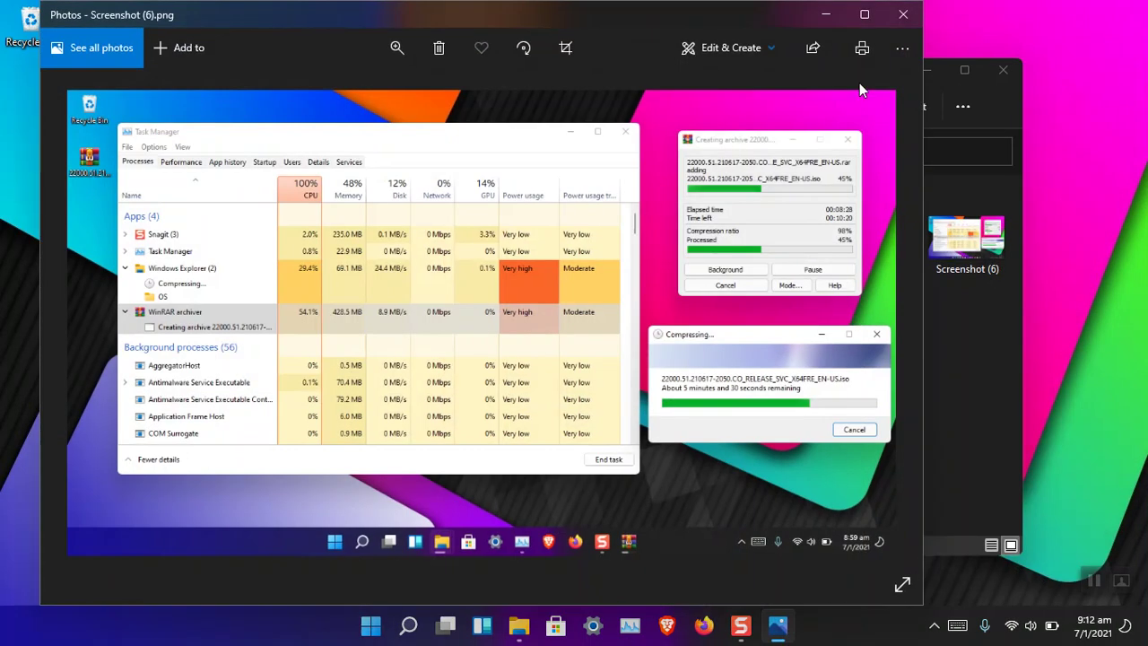
pyautogui.click(904, 13)
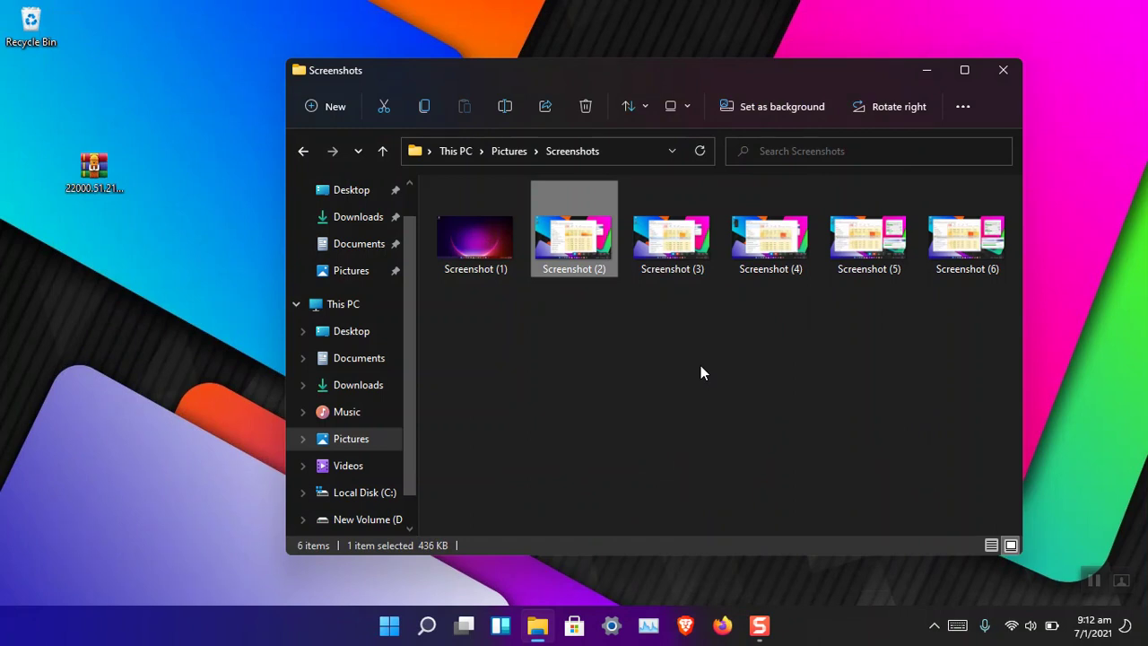
# Close the Screenshots window and open New Volume (D:) in a new File Explorer window
pyautogui.click(1003, 70)
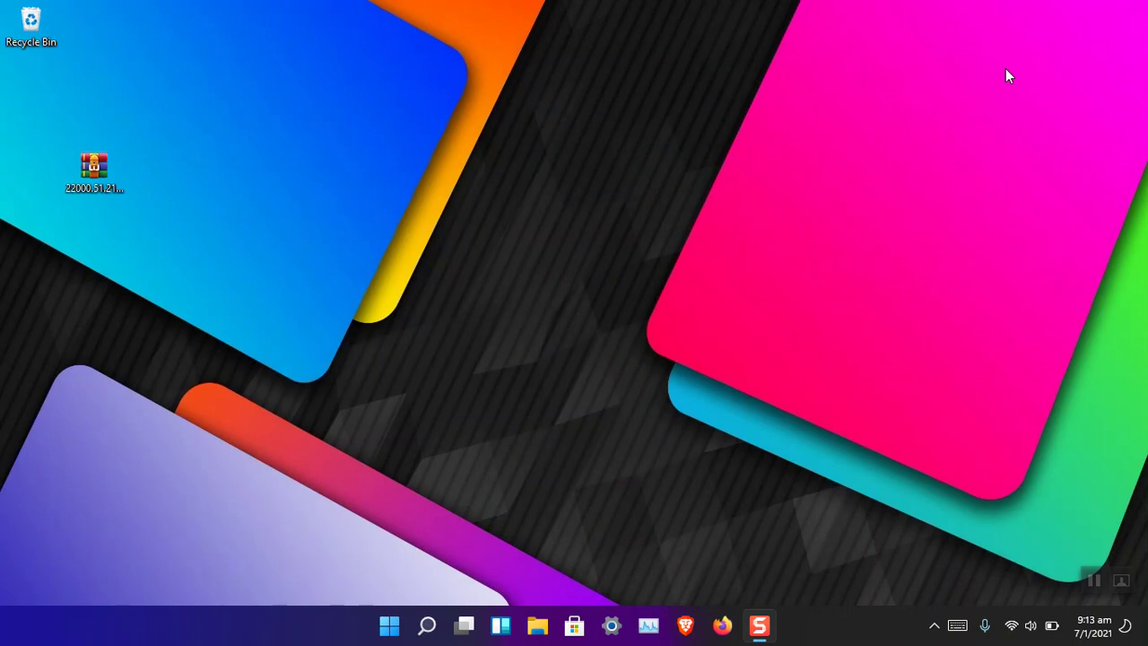
pyautogui.click(537, 625)
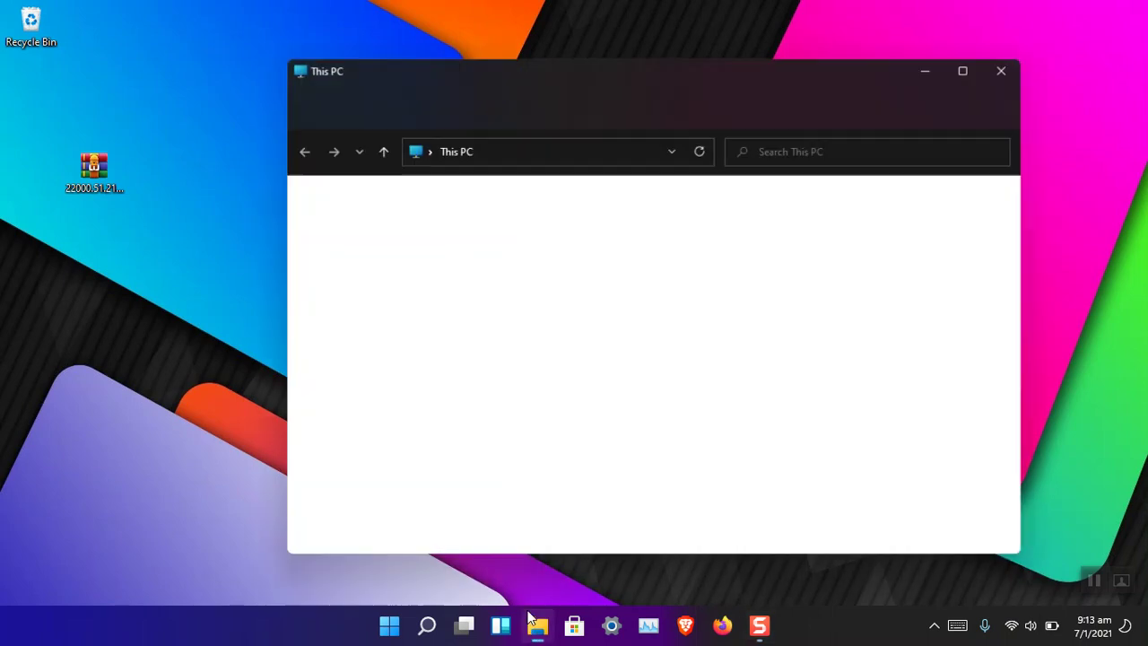
pyautogui.doubleClick(718, 390)
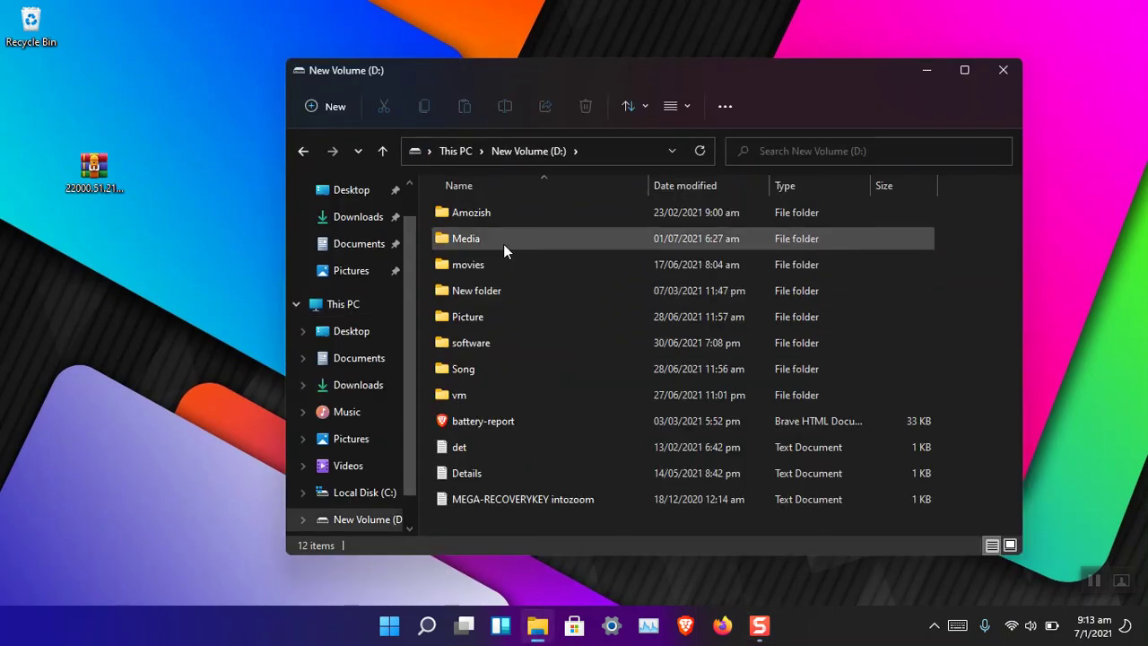
# Look through the contents of the Media folder and return to the root of drive D
pyautogui.doubleClick(467, 238)
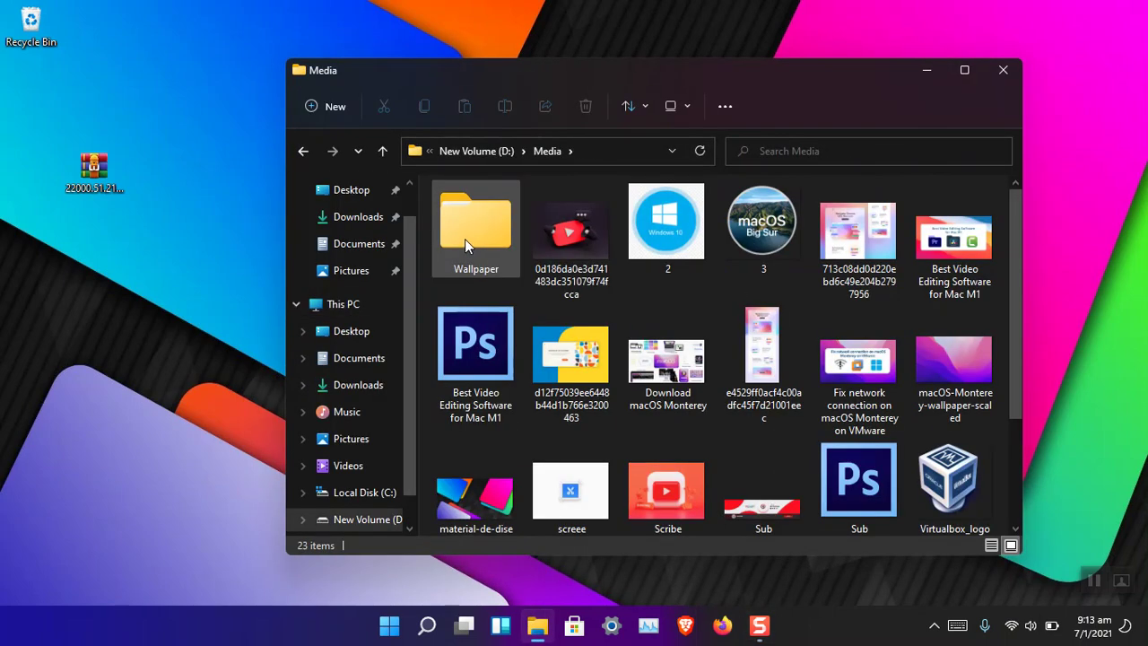
pyautogui.scroll(-2, 641, 313)
pyautogui.scroll(3, 548, 277)
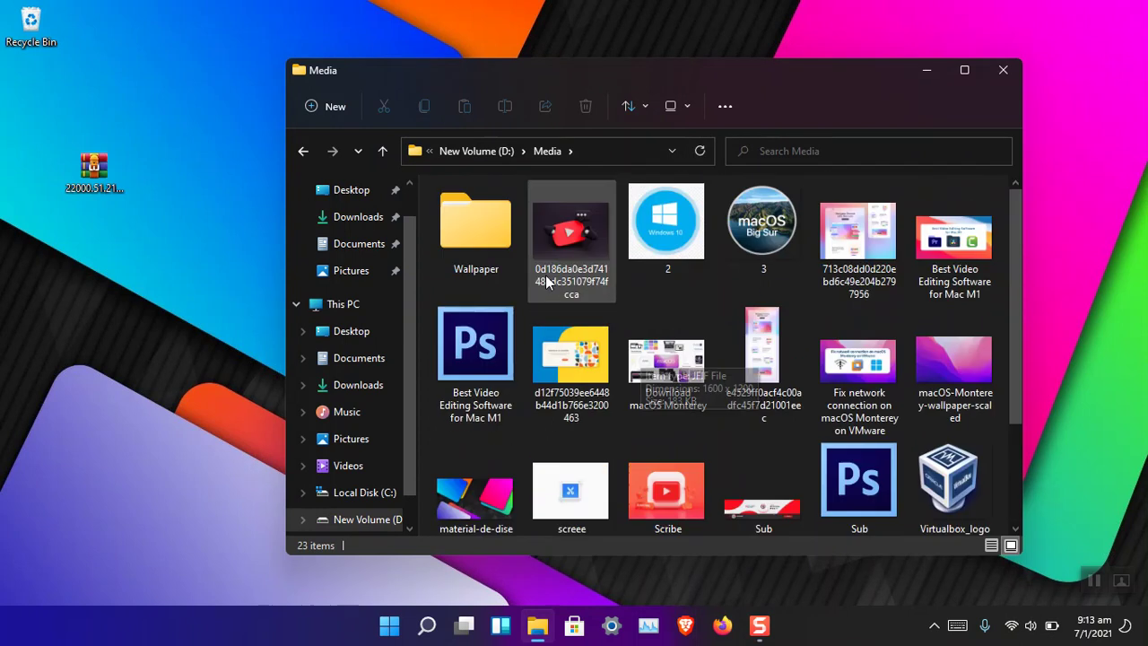
pyautogui.click(382, 152)
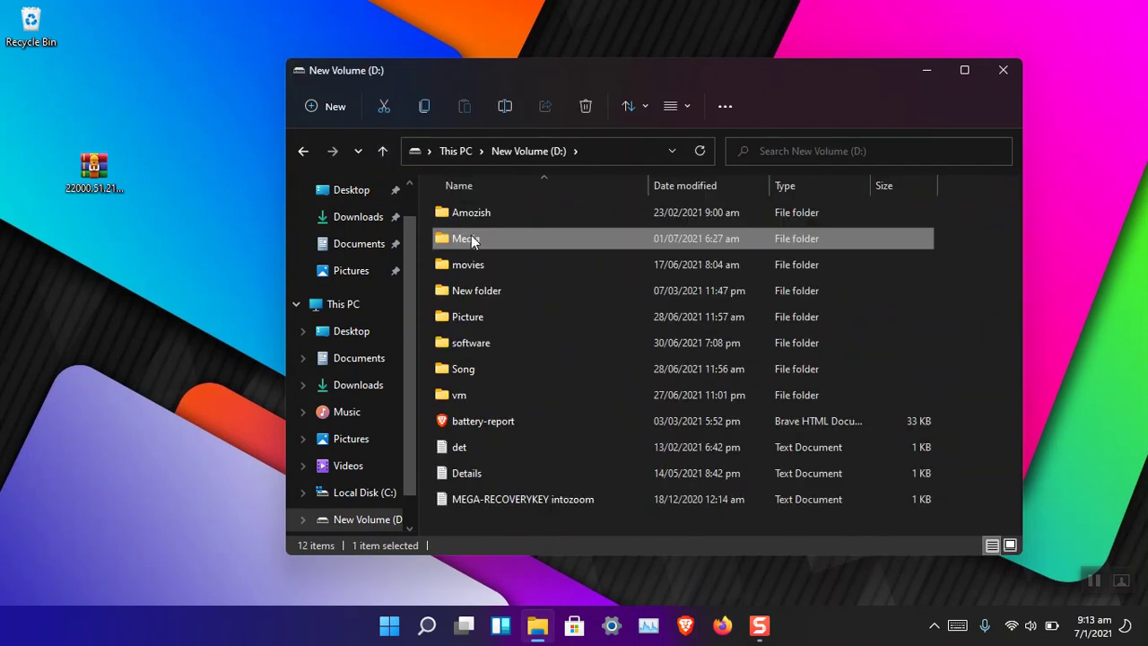
# Check the size of the Media folder through its properties
pyautogui.rightClick(470, 235)
pyautogui.click(552, 496)
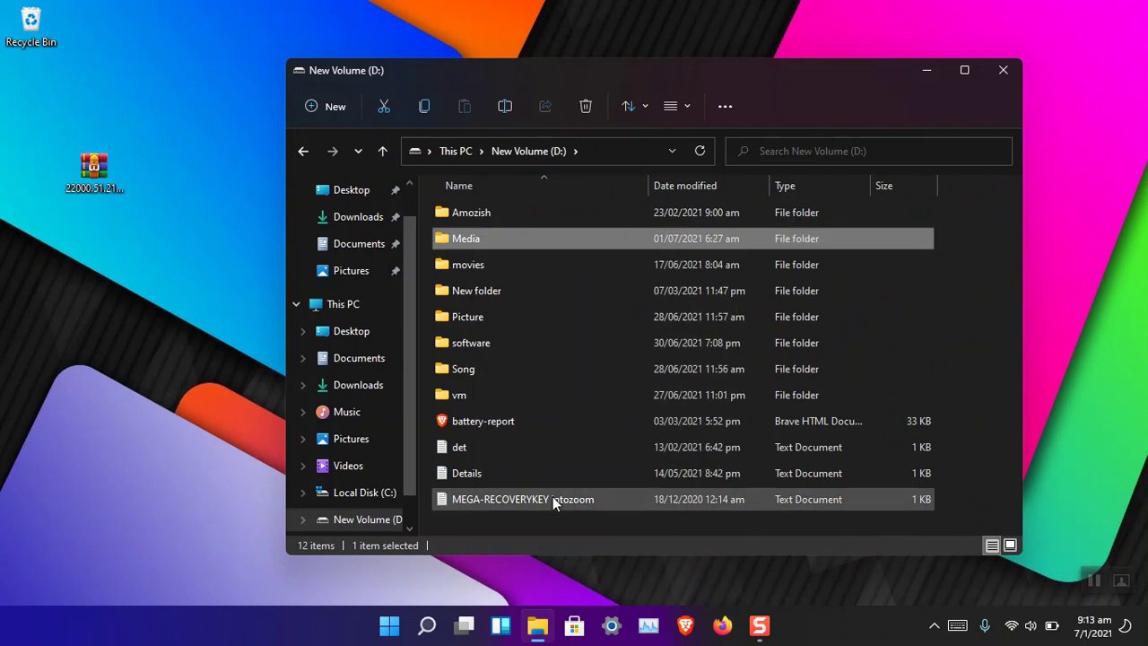
pyautogui.moveTo(556, 368); pyautogui.dragTo(592, 368)
pyautogui.click(769, 225)
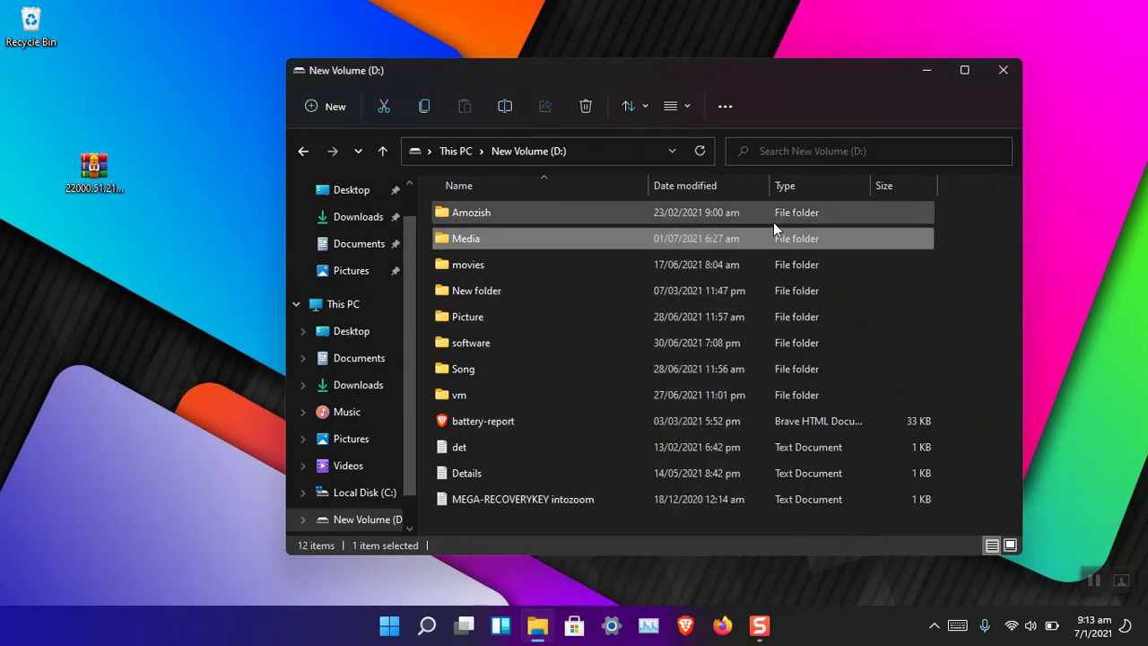
# Compress the Media folder to a ZIP file with the built-in Windows compression, keeping the suggested name Media
pyautogui.rightClick(475, 236)
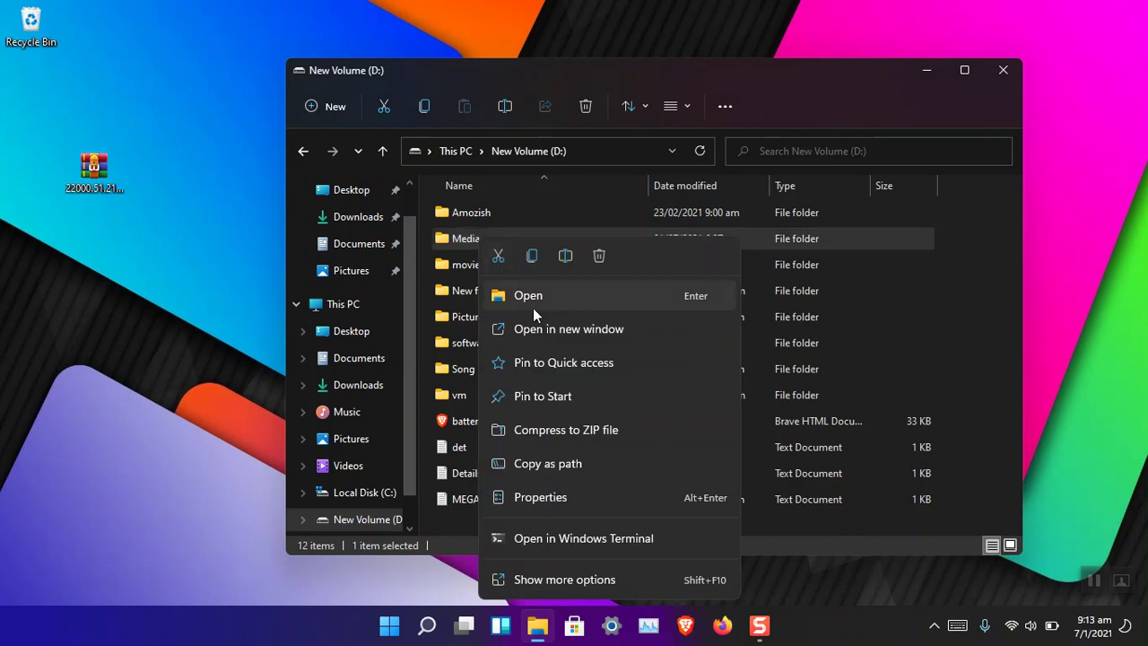
pyautogui.press('Escape')
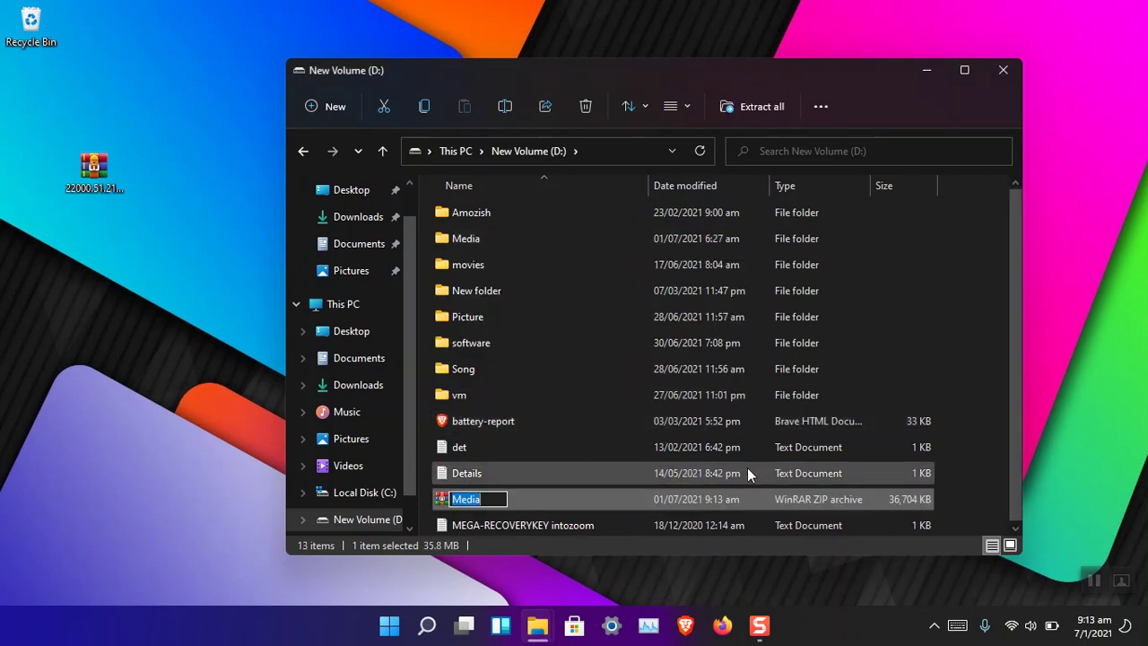
pyautogui.click(979, 413)
# Check the size of the Media ZIP archive on drive D through its properties
pyautogui.click(477, 499)
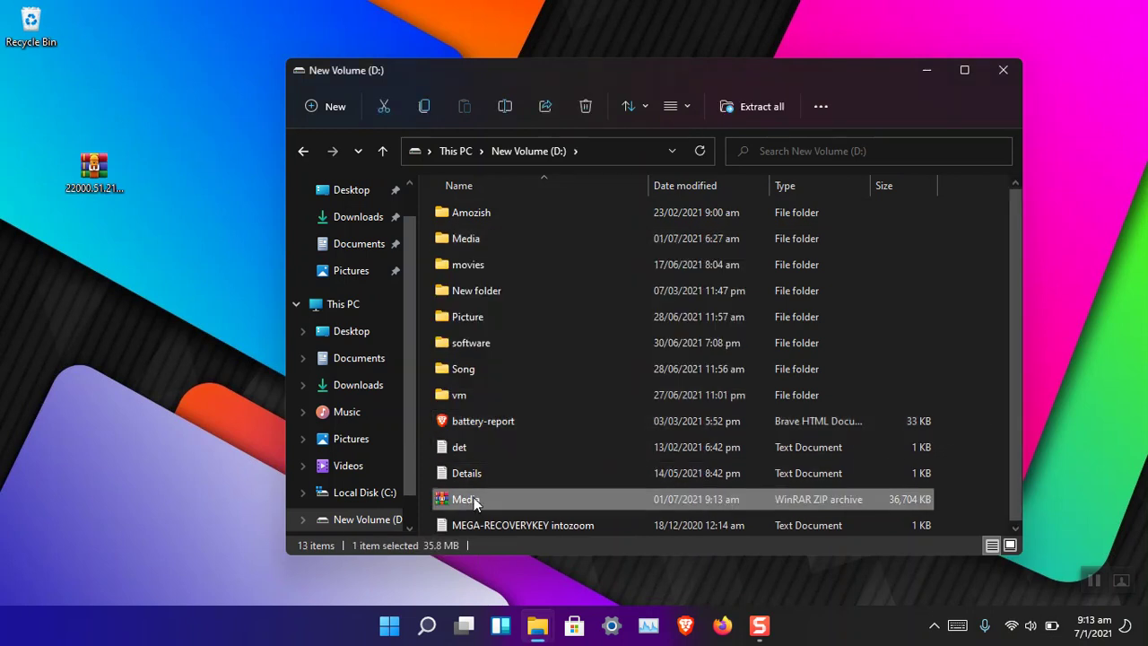
pyautogui.rightClick(473, 497)
pyautogui.click(539, 440)
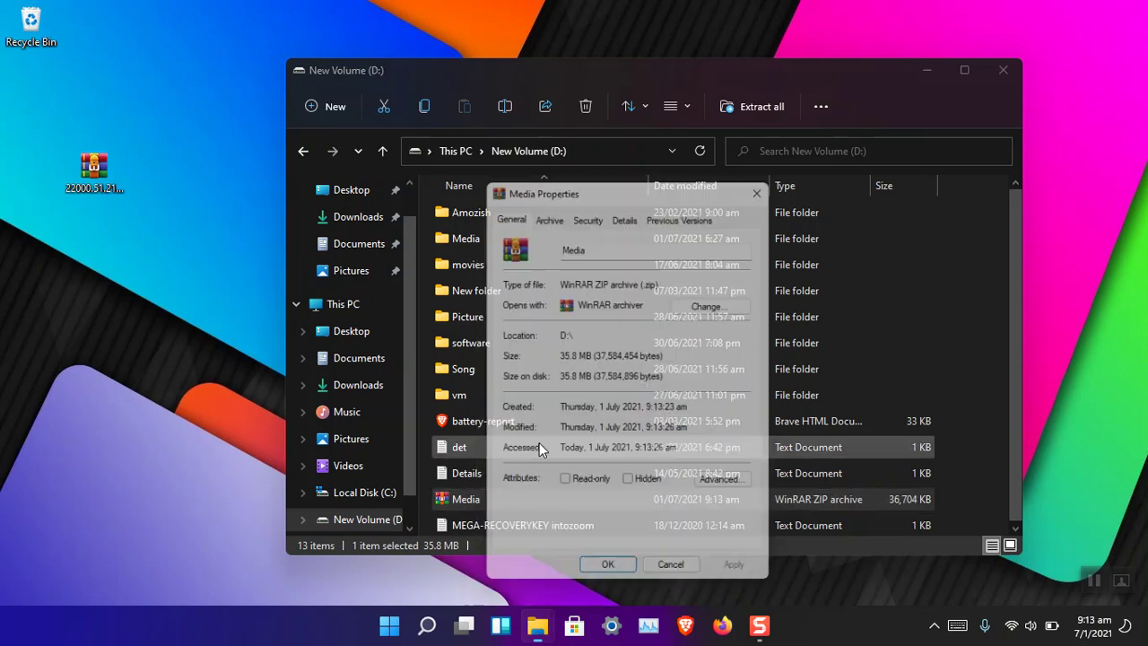
pyautogui.moveTo(558, 356); pyautogui.dragTo(585, 356)
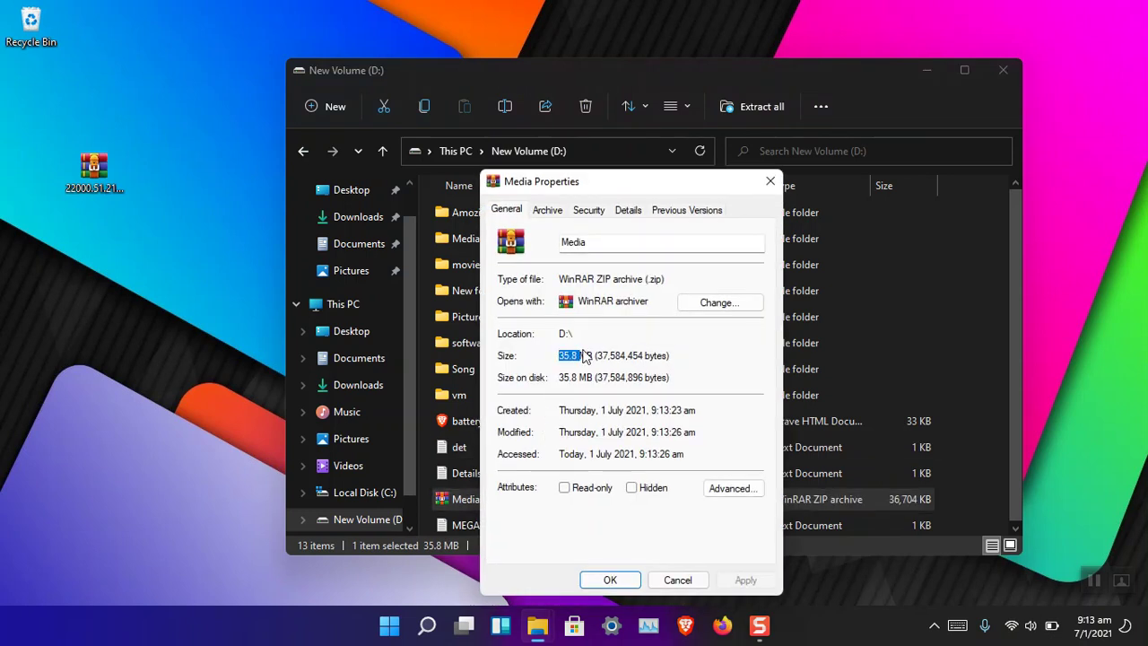
pyautogui.click(769, 181)
# Start a WinRAR archive of the Media folder and set the Desktop as the location for Media.rar
pyautogui.rightClick(465, 243)
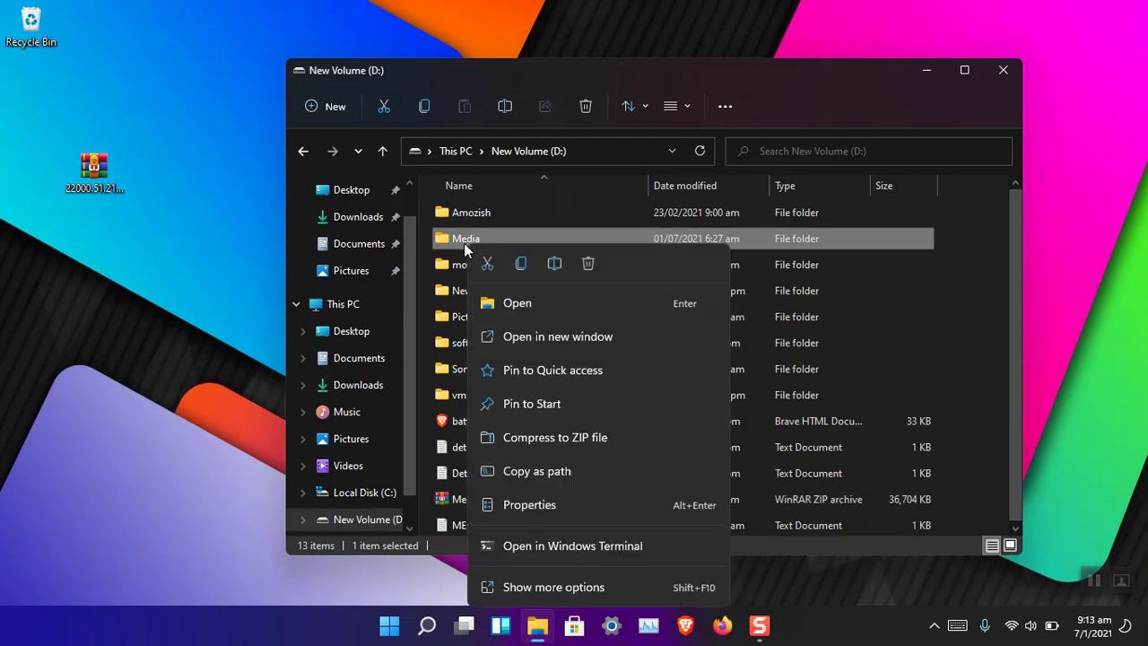
pyautogui.click(565, 582)
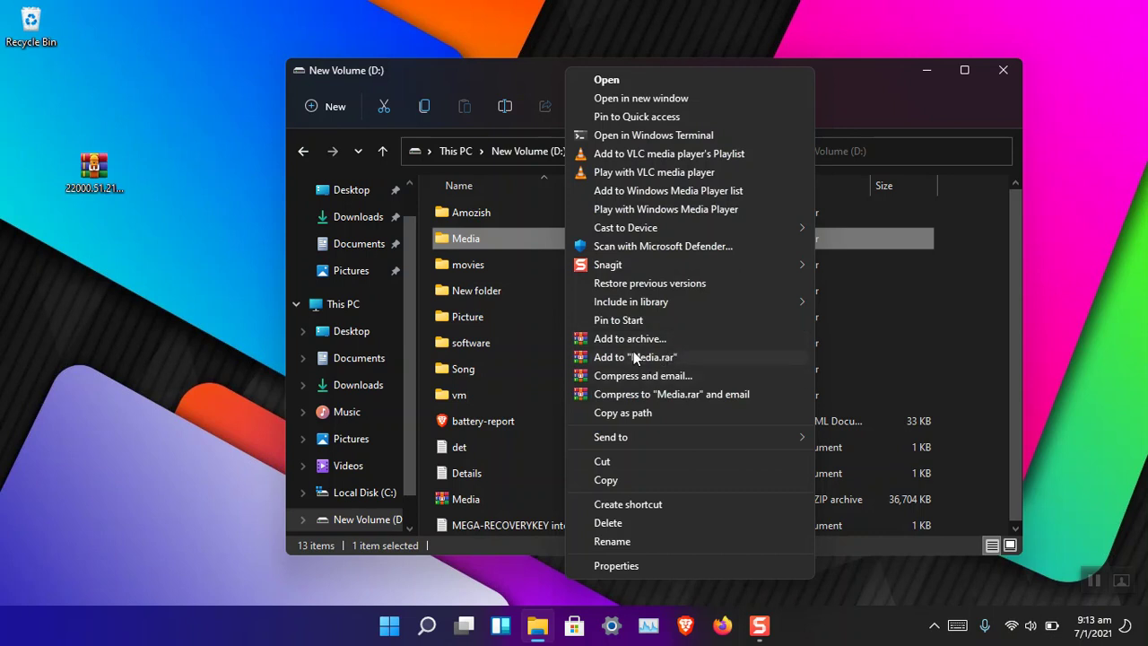
pyautogui.click(637, 338)
pyautogui.click(712, 206)
pyautogui.scroll(1, 470, 307)
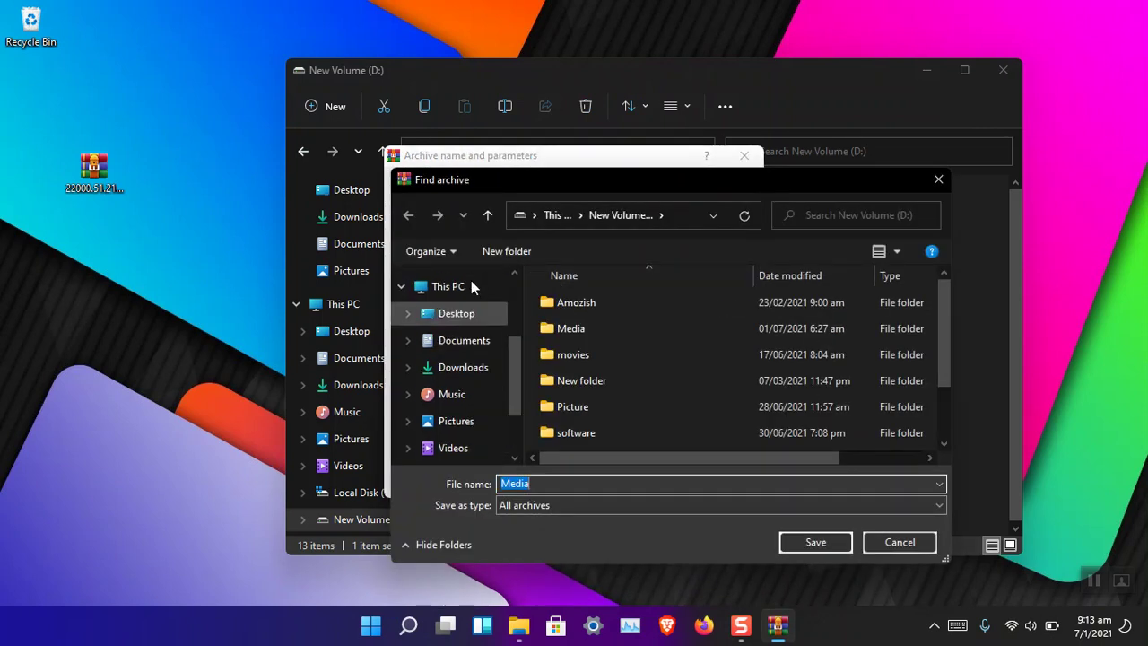
pyautogui.click(466, 311)
pyautogui.click(813, 543)
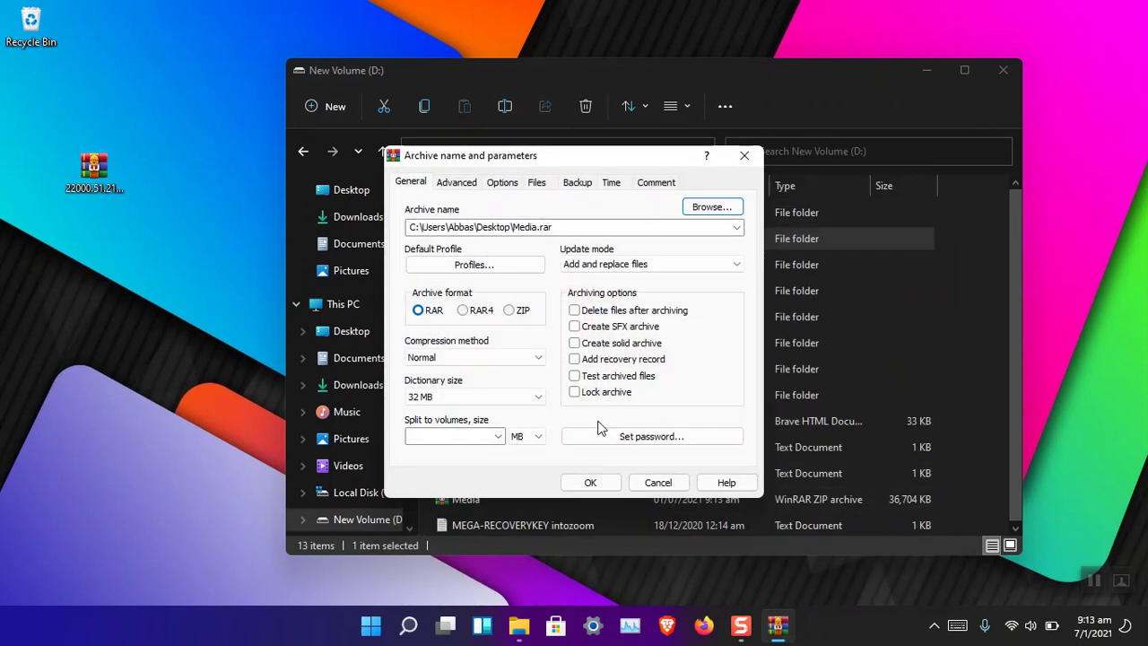
# Set the compression method to Best and create the Media.rar archive
pyautogui.click(474, 357)
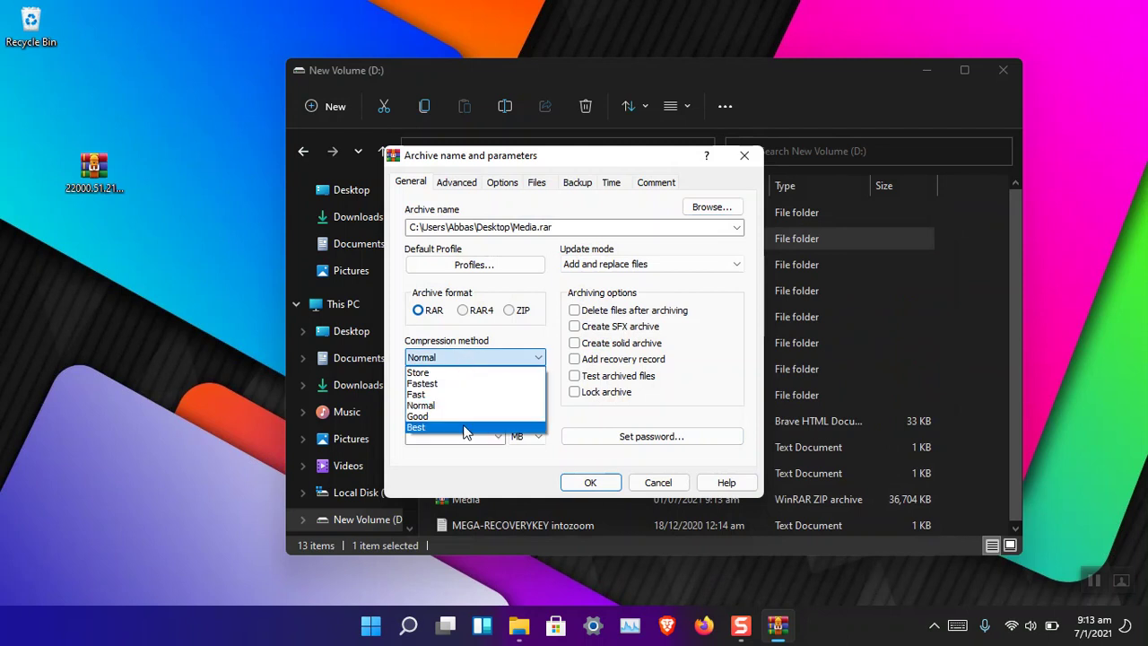
pyautogui.click(467, 427)
pyautogui.click(611, 487)
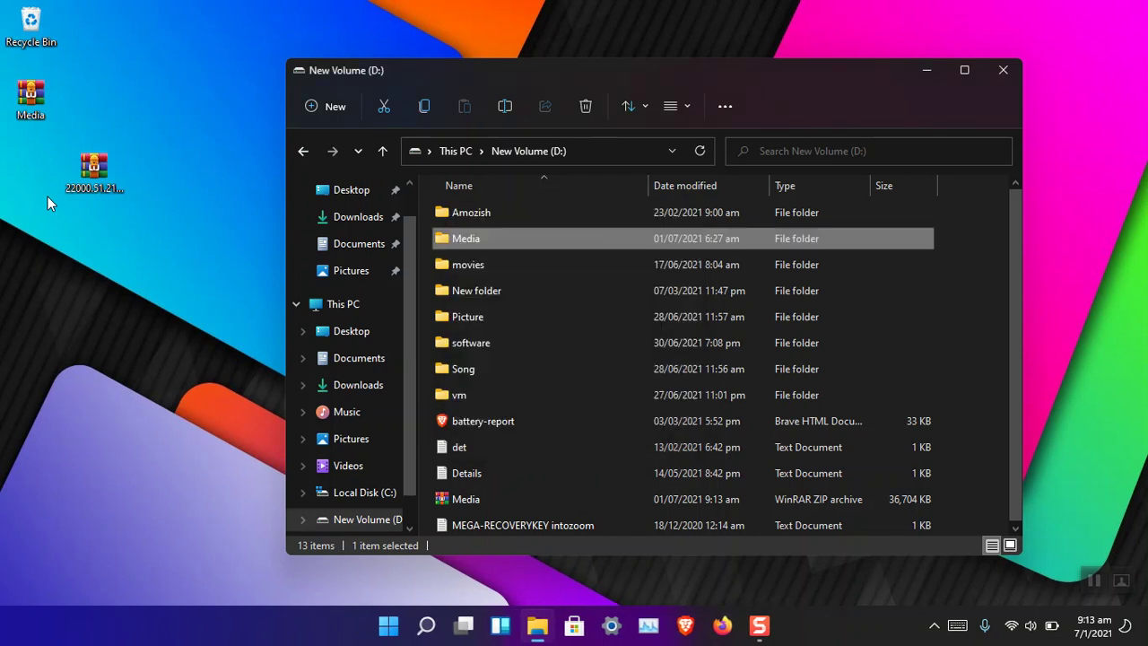
# Check the size of the Media RAR archive on the desktop through its properties
pyautogui.rightClick(31, 109)
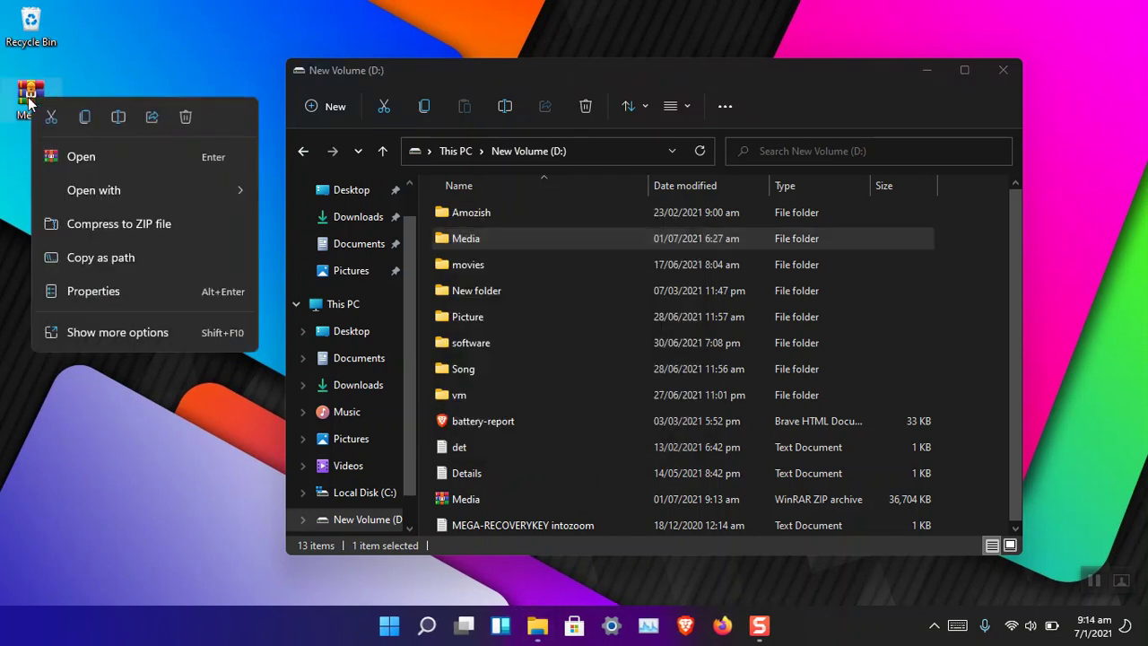
pyautogui.click(82, 288)
pyautogui.moveTo(113, 286); pyautogui.dragTo(135, 285)
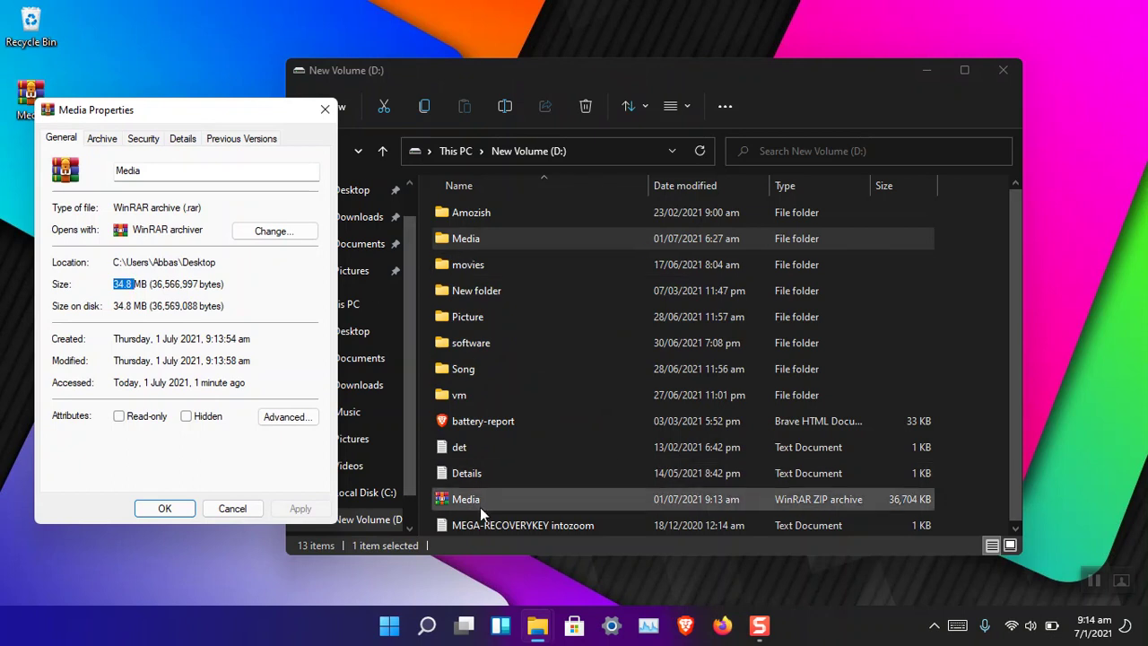
pyautogui.click(327, 111)
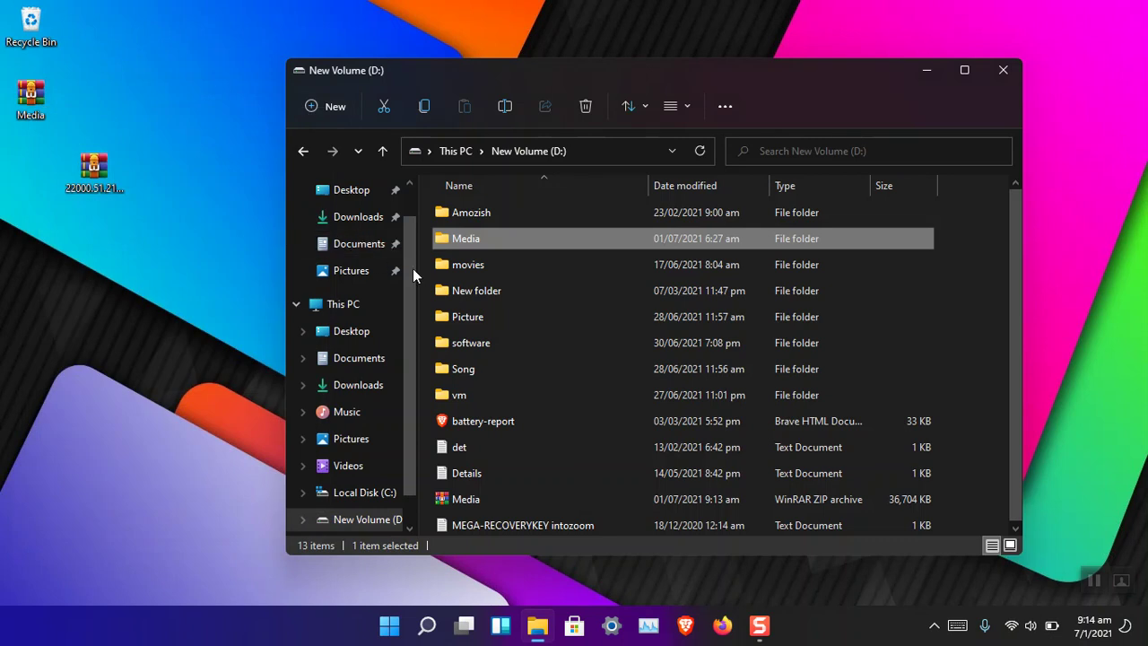
# Compress 4ngr3z1.M3d17m.20.br.sdm0v13sp01nt.com.mkv in the movies folder to a ZIP file and move the progress window off the file names
pyautogui.doubleClick(450, 265)
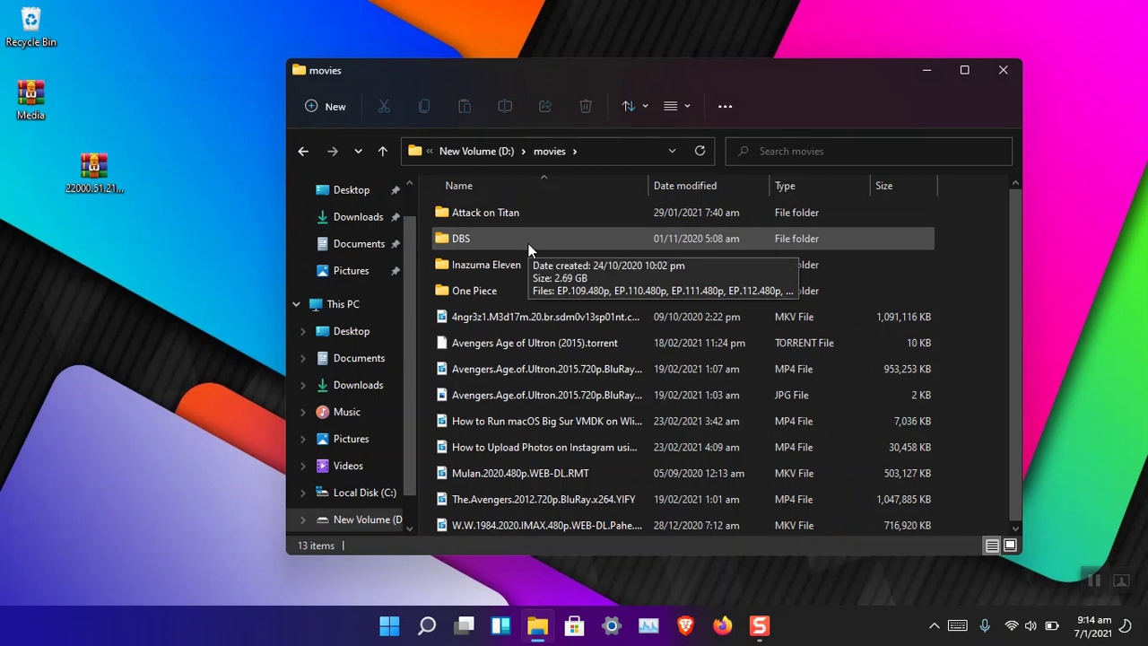
pyautogui.click(510, 314)
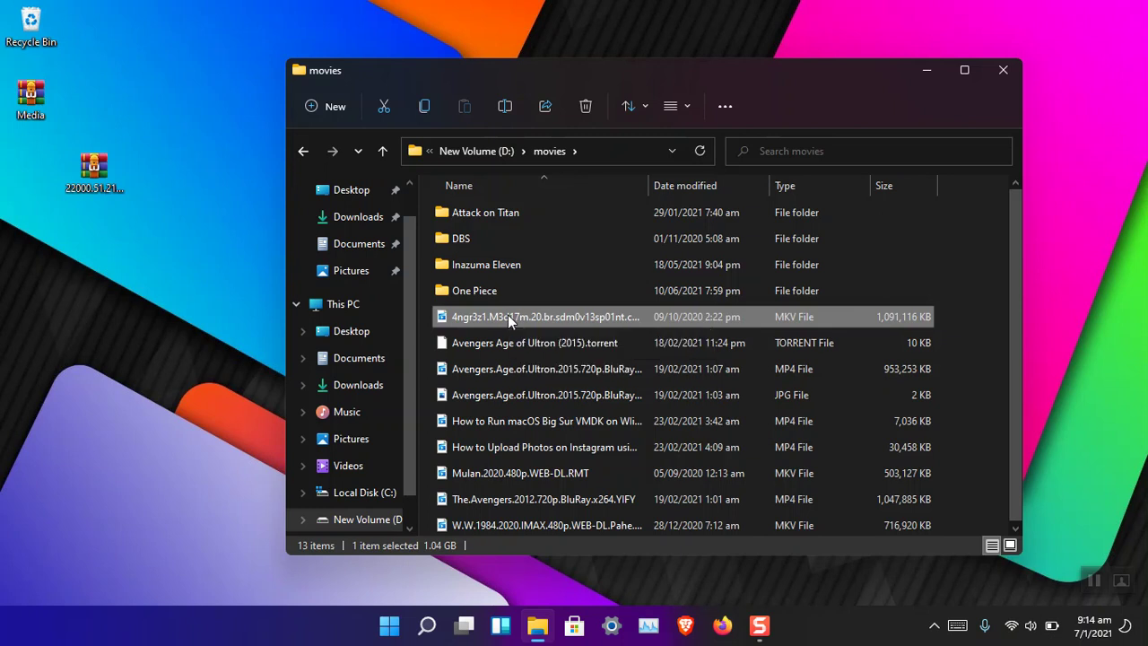
pyautogui.rightClick(509, 317)
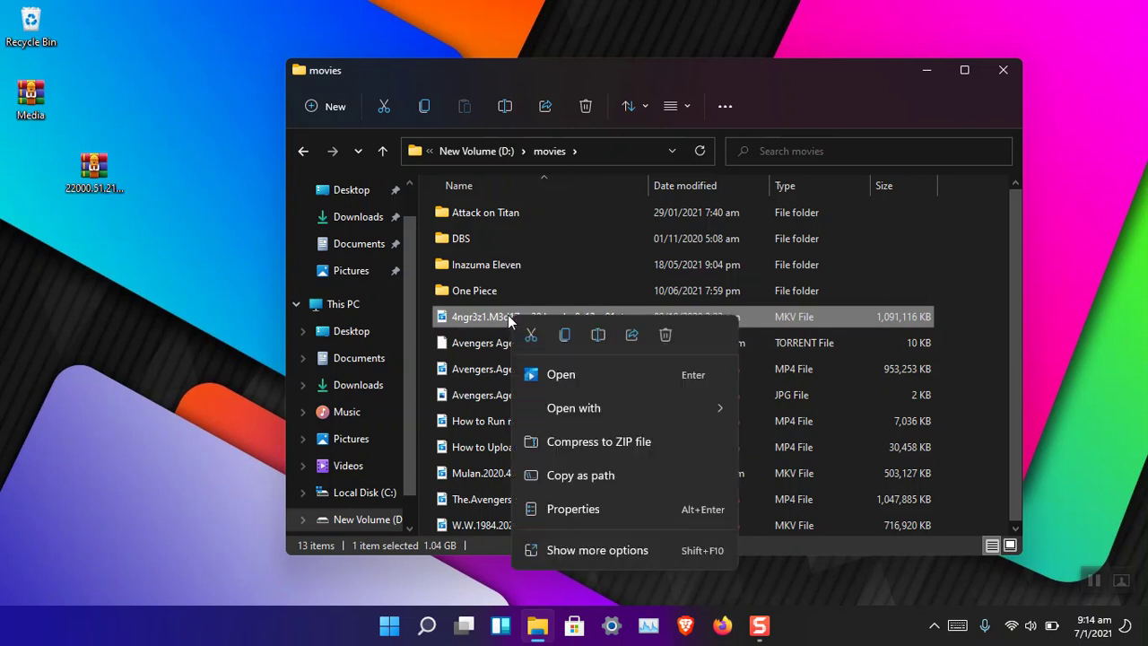
pyautogui.click(567, 441)
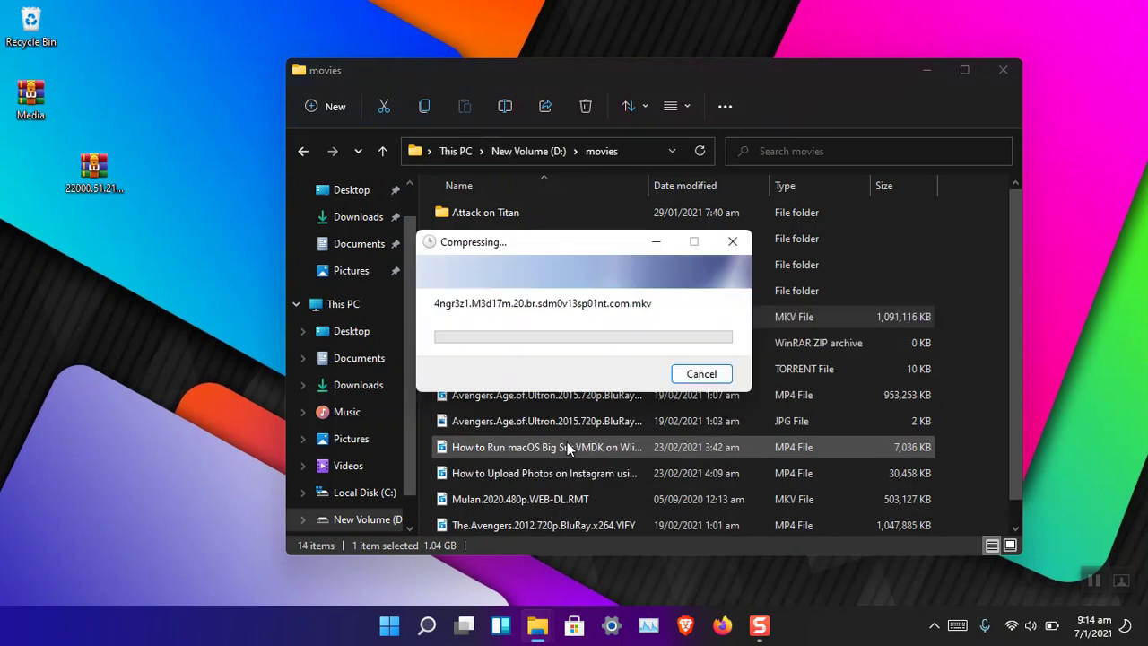
pyautogui.moveTo(507, 242); pyautogui.dragTo(733, 190)
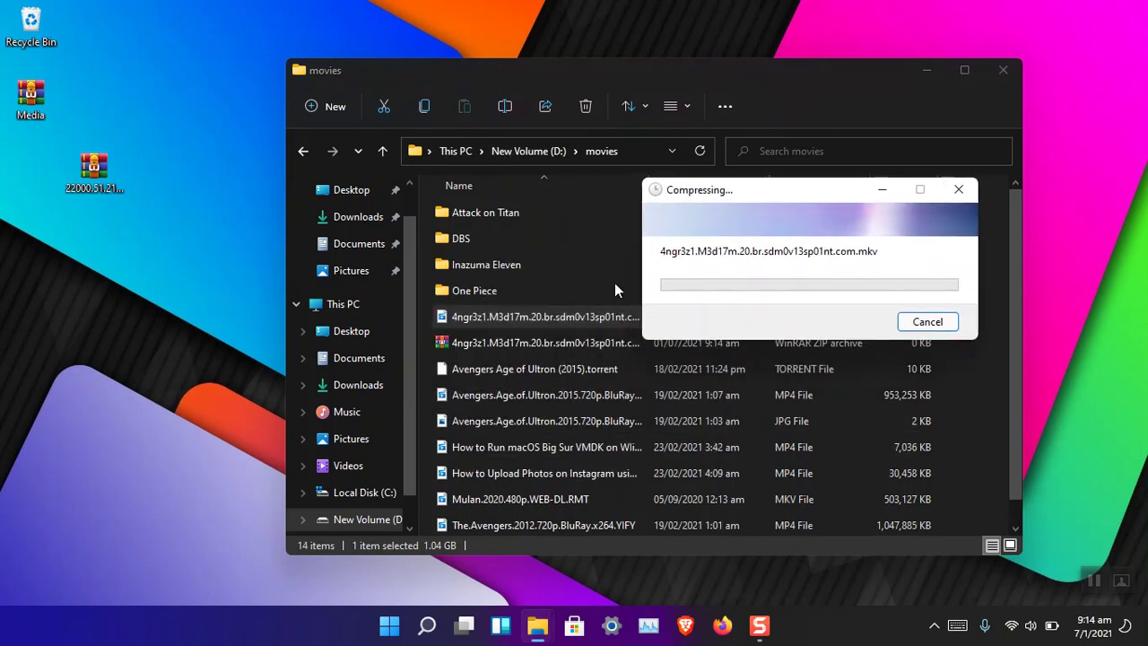
# Check the size of the original MKV movie file through its properties
pyautogui.rightClick(521, 321)
pyautogui.click(595, 507)
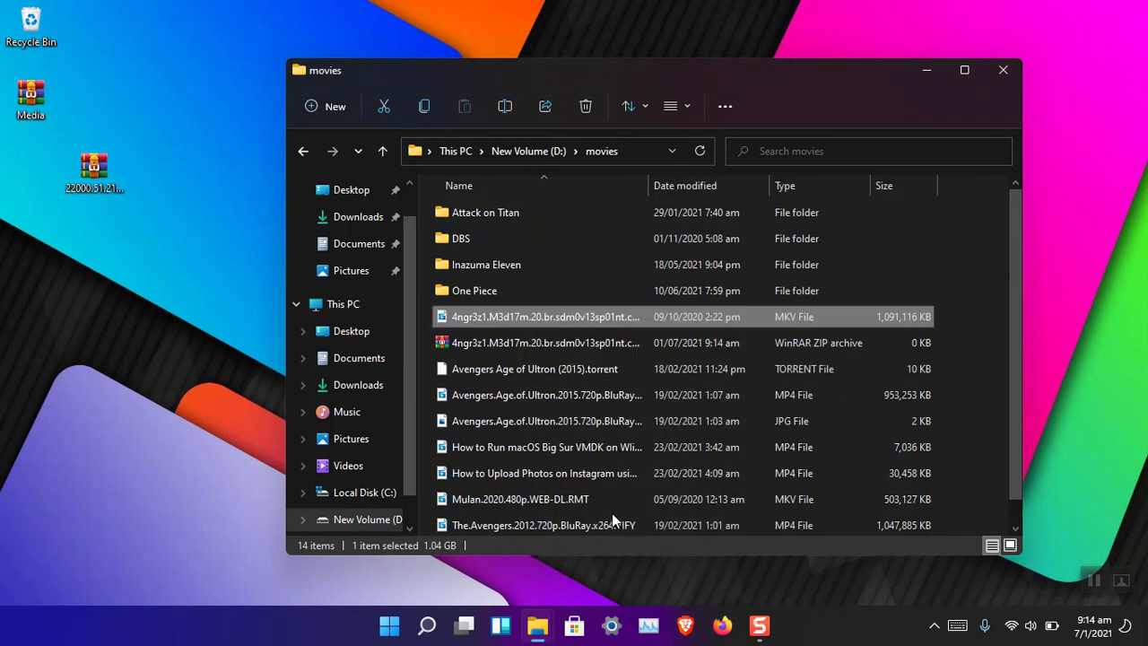
pyautogui.click(813, 183)
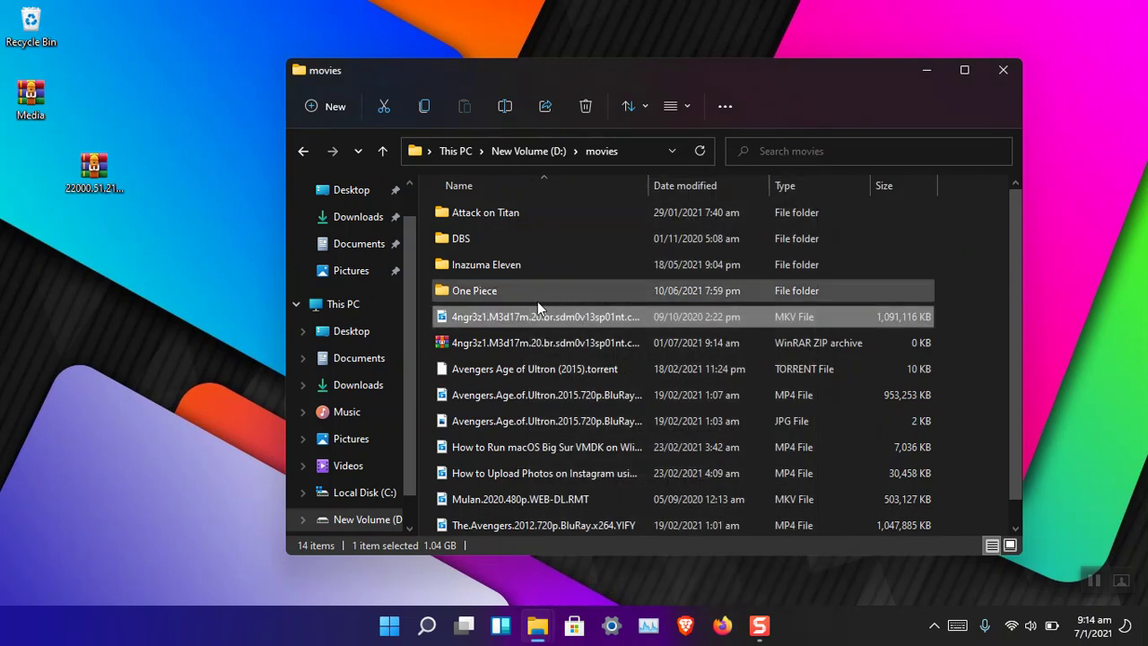
# Start a WinRAR archive of the same MKV file and set the Desktop as its save location, keeping the suggested name
pyautogui.rightClick(528, 317)
pyautogui.click(630, 552)
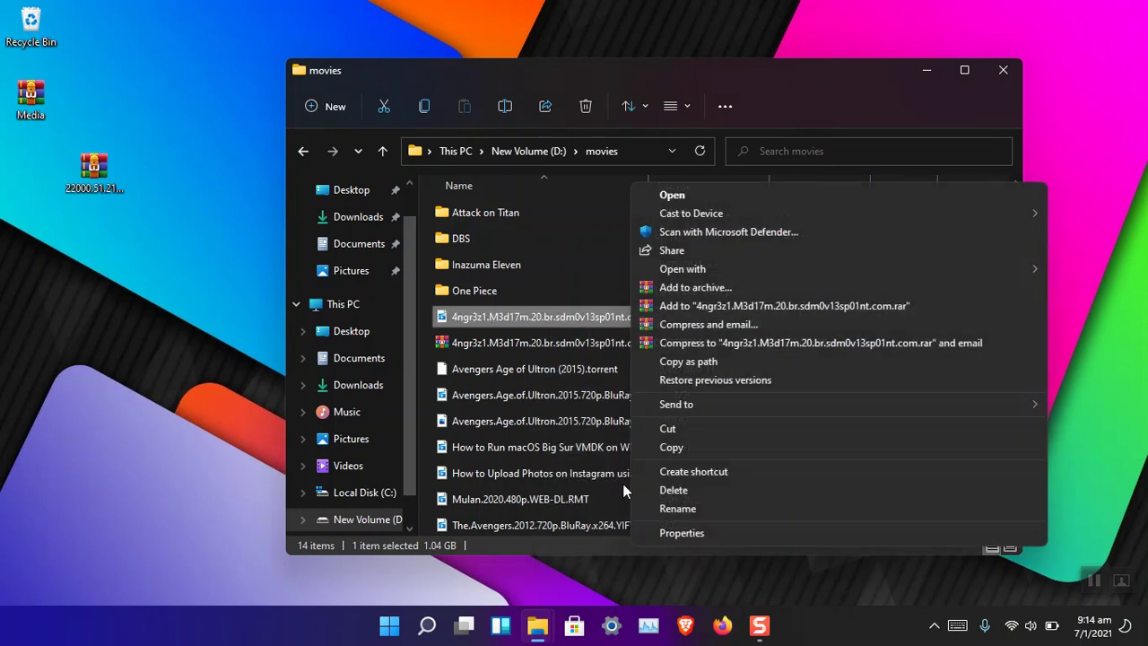
pyautogui.click(720, 289)
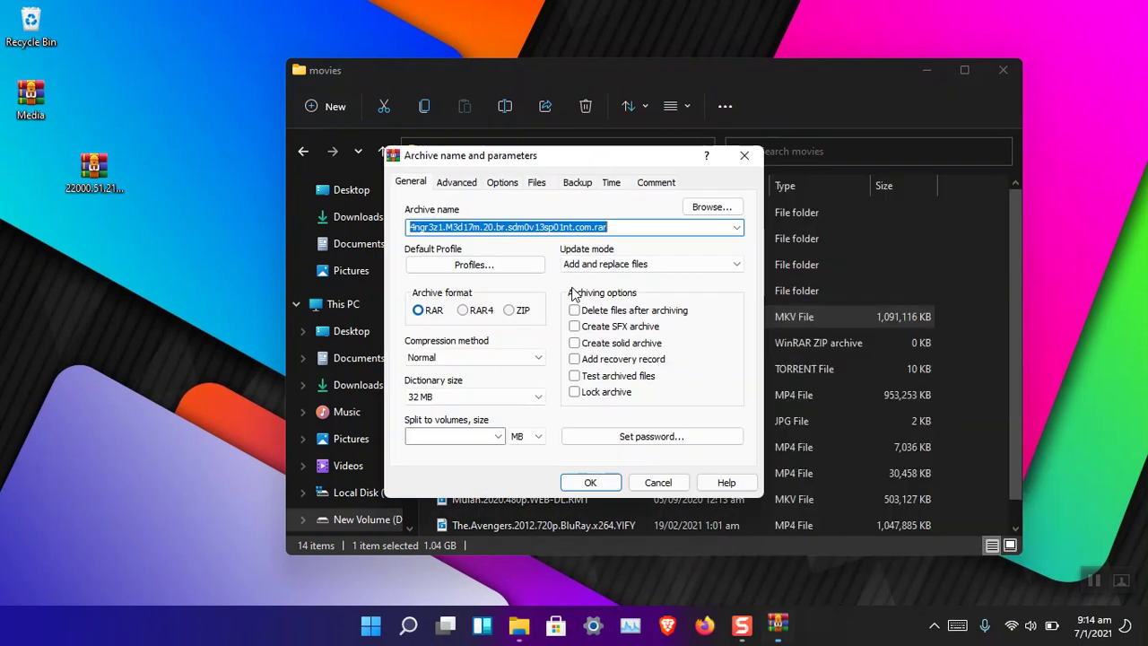
pyautogui.click(711, 205)
pyautogui.scroll(2, 466, 320)
pyautogui.click(465, 346)
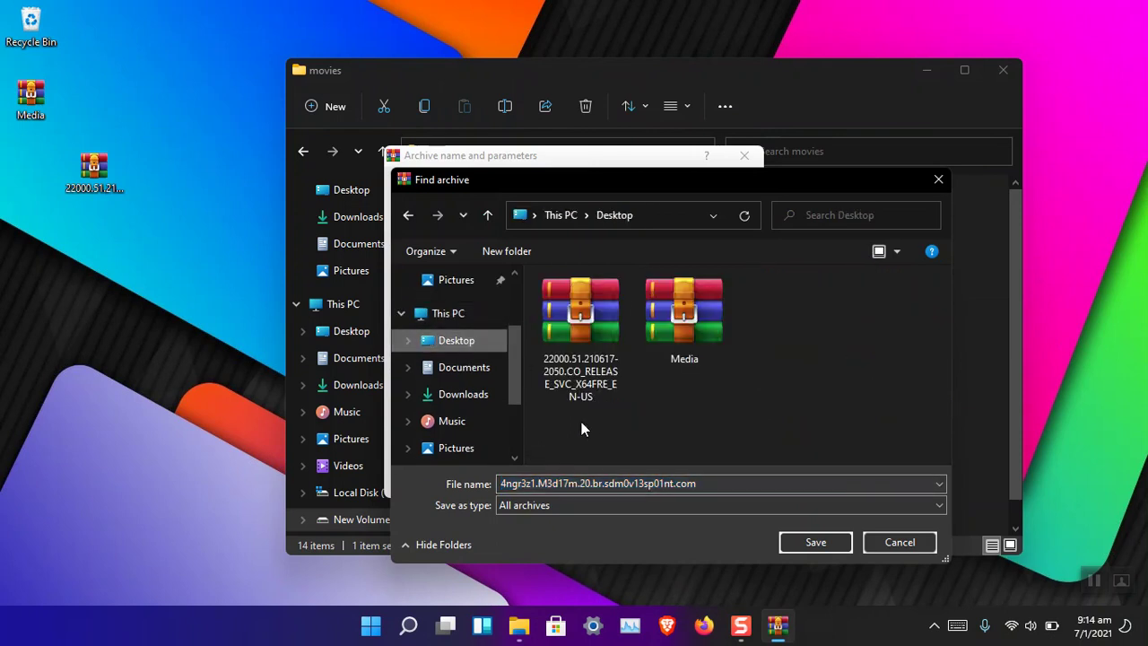
pyautogui.click(812, 542)
# Start the MKV's RAR archiving with the Best method, then close the movies folder and place the WinRAR progress window beside the ZIP one
pyautogui.click(450, 359)
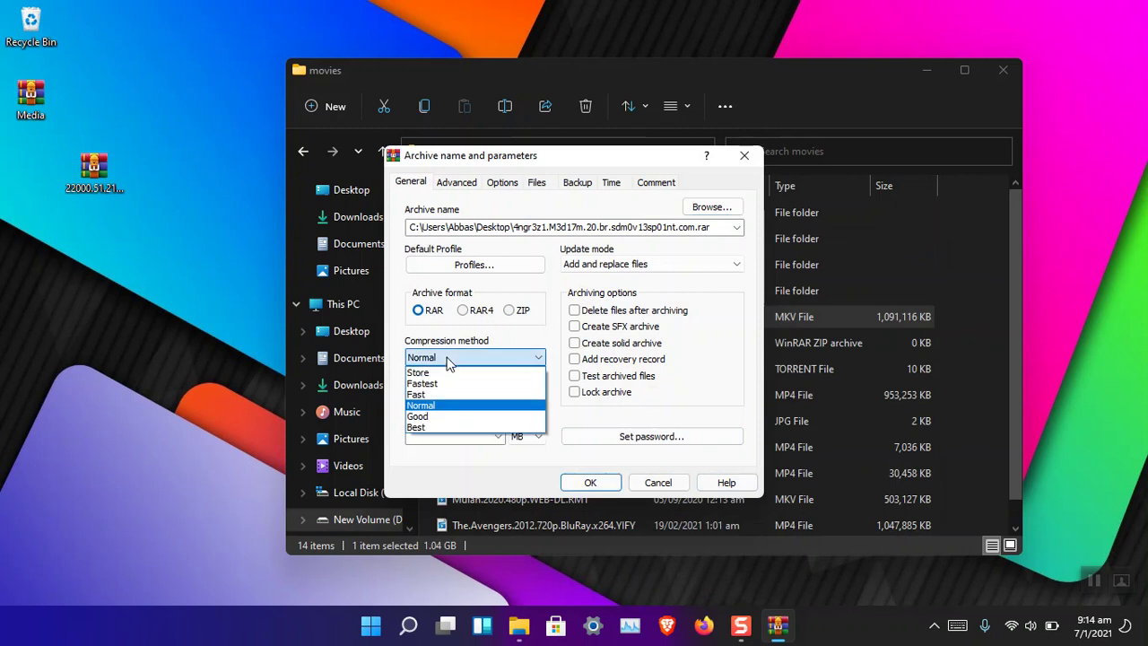
pyautogui.click(455, 430)
pyautogui.click(589, 484)
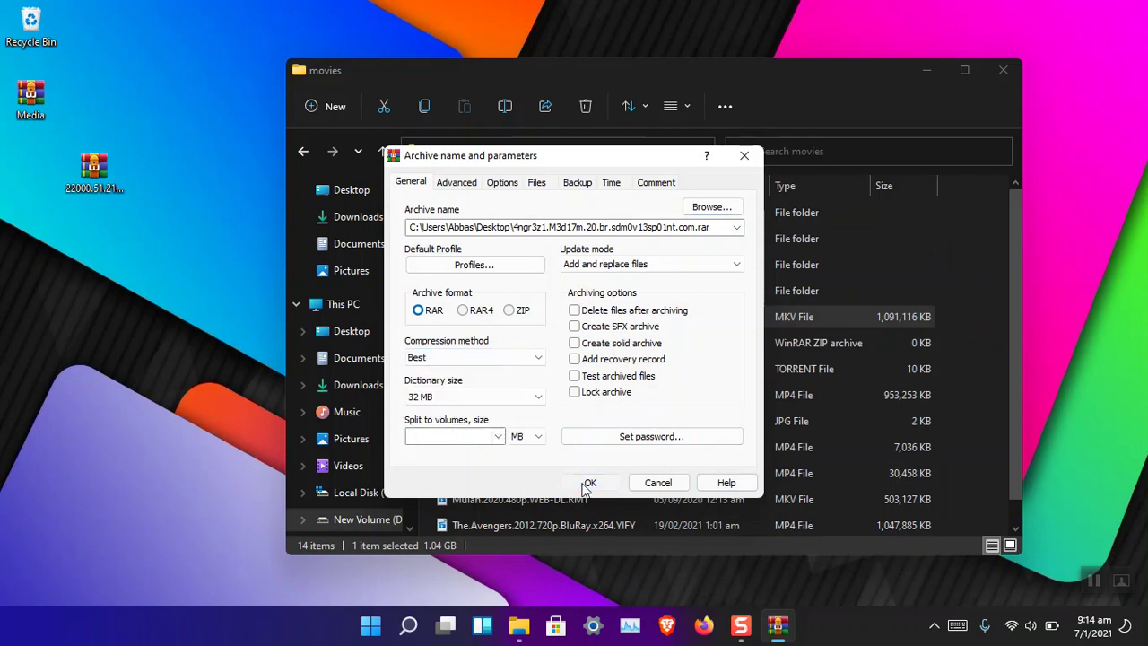
pyautogui.click(1007, 75)
pyautogui.moveTo(554, 228); pyautogui.dragTo(399, 175)
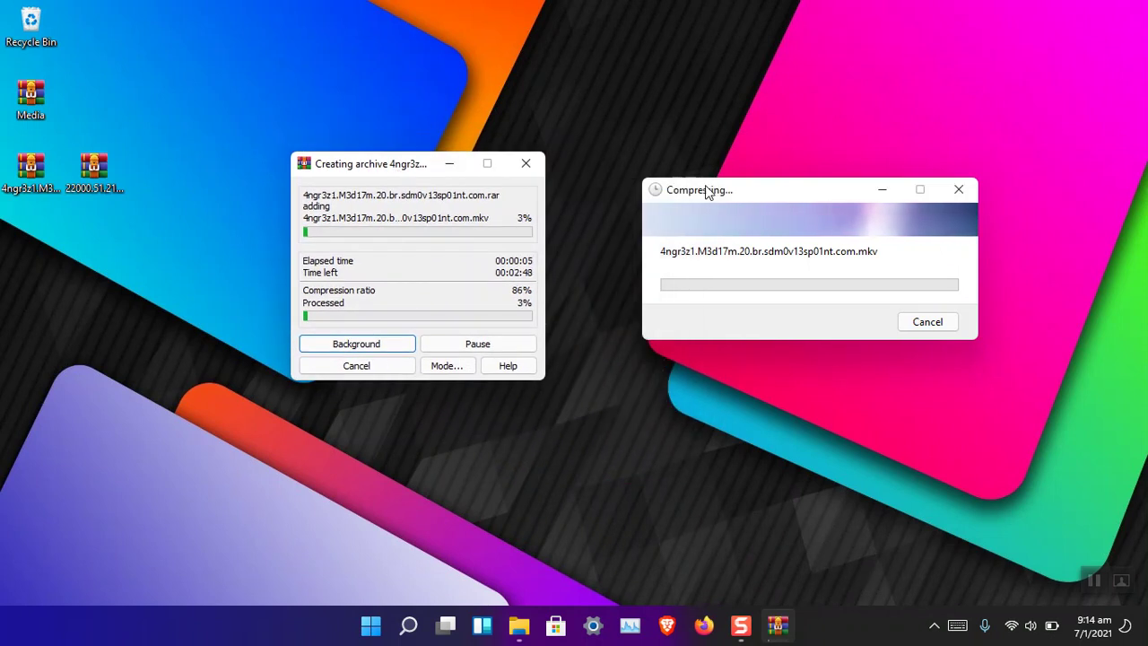
# Examine the CPU, memory and disk usage of Windows Explorer's compression and the WinRAR archiver in Task Manager, closing it when done
pyautogui.moveTo(707, 184); pyautogui.dragTo(667, 186)
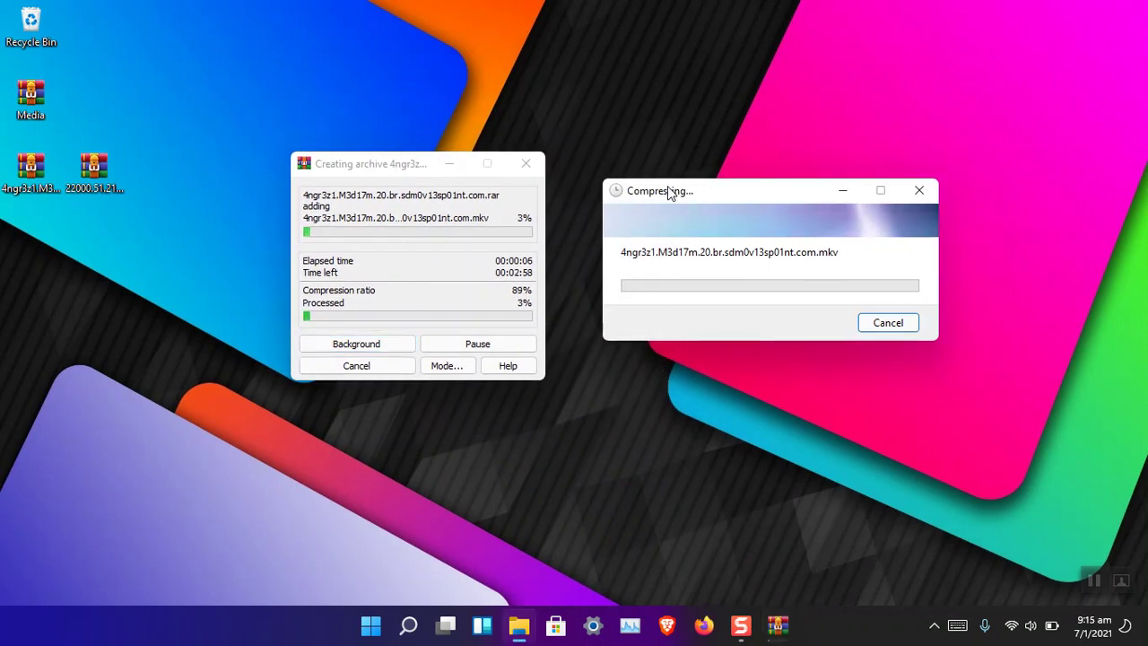
pyautogui.click(663, 439)
pyautogui.click(632, 622)
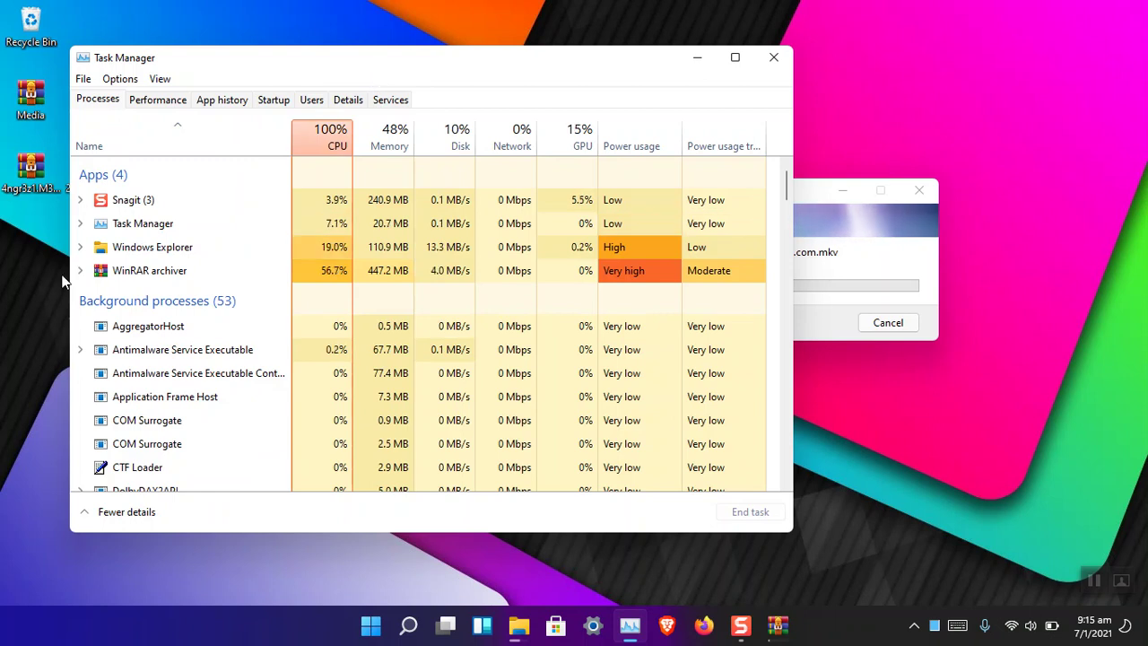
pyautogui.click(80, 246)
pyautogui.click(79, 289)
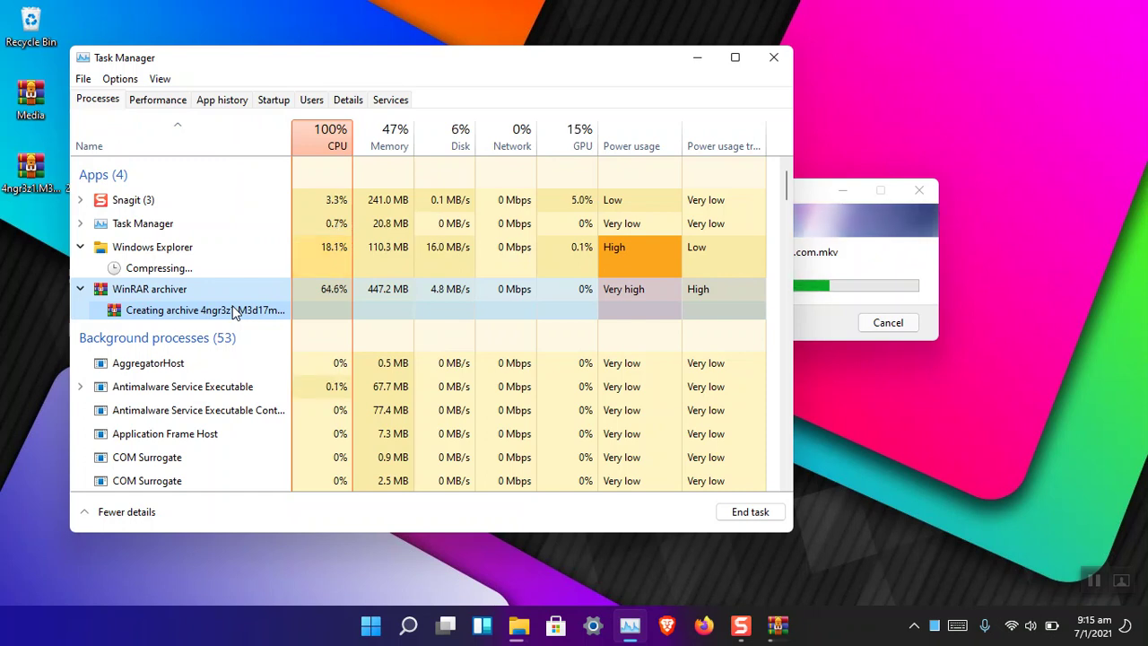
pyautogui.click(780, 63)
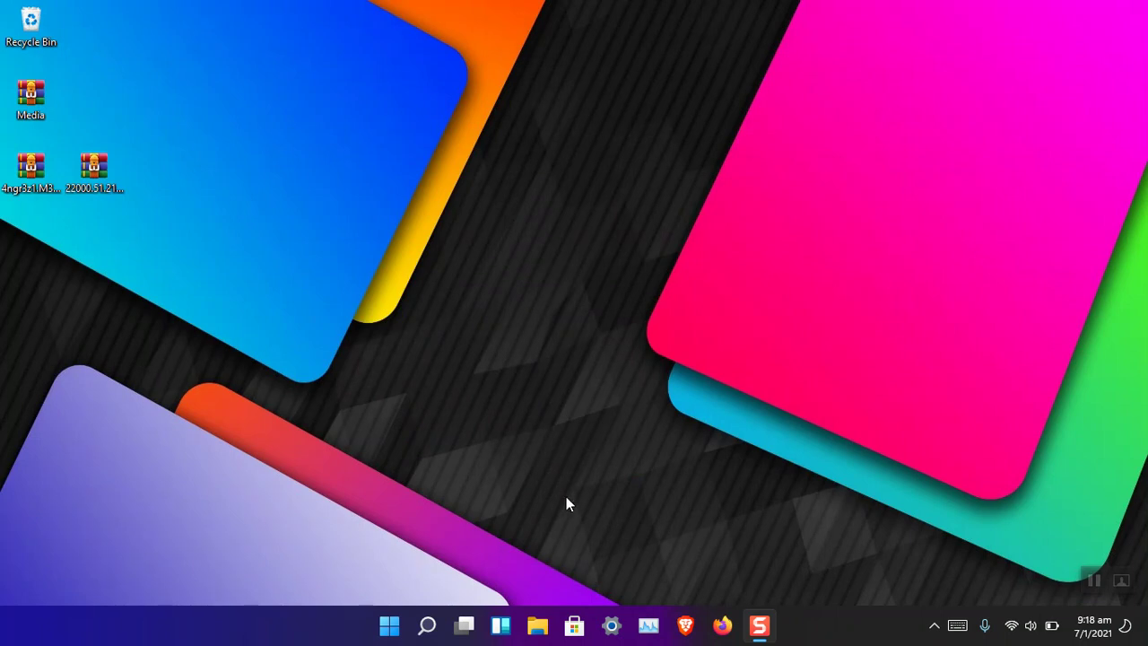
# Open the movies folder on New Volume (D:) and compare the listed sizes of the 4ngr3z1 MKV file and its ZIP archive
pyautogui.click(537, 625)
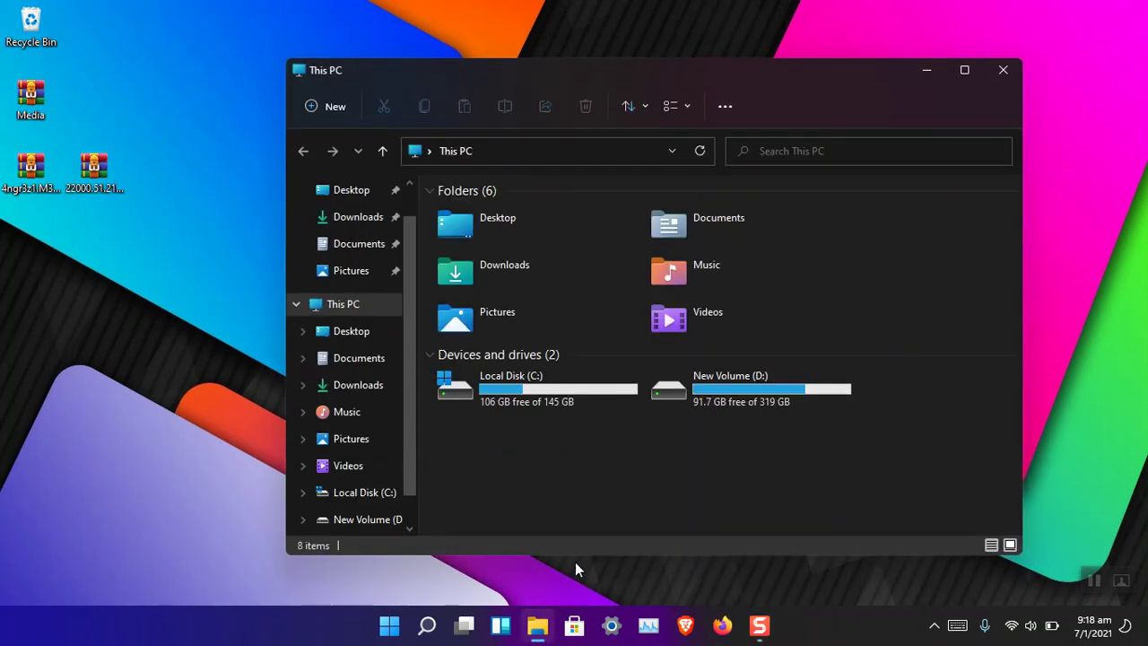
pyautogui.doubleClick(745, 401)
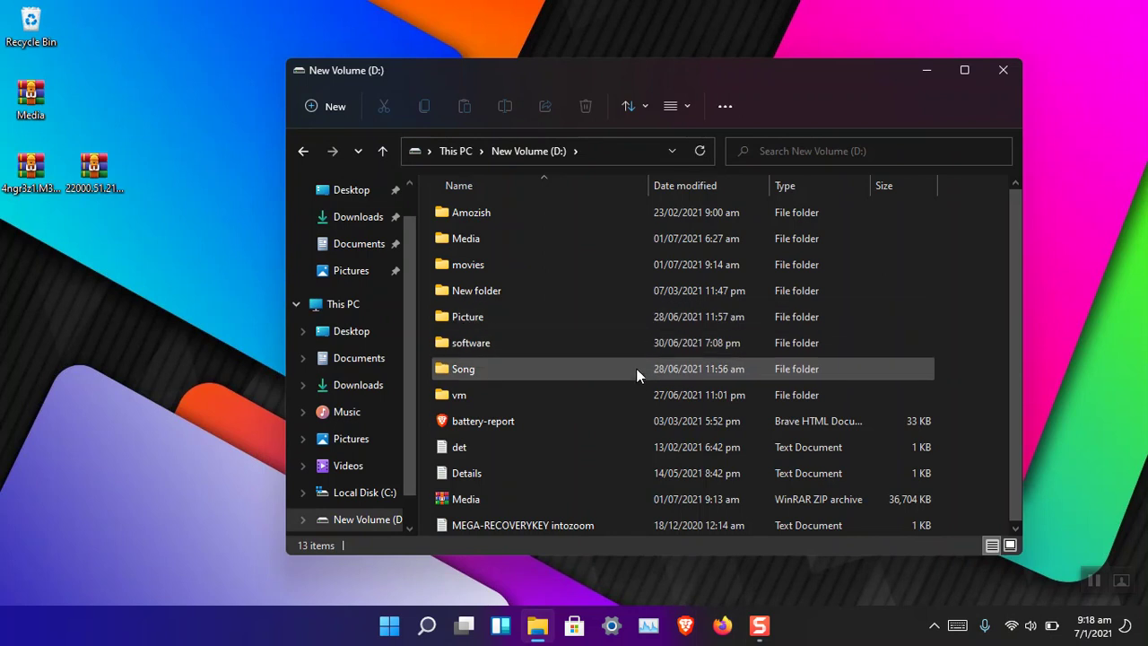
pyautogui.doubleClick(626, 273)
pyautogui.click(526, 347)
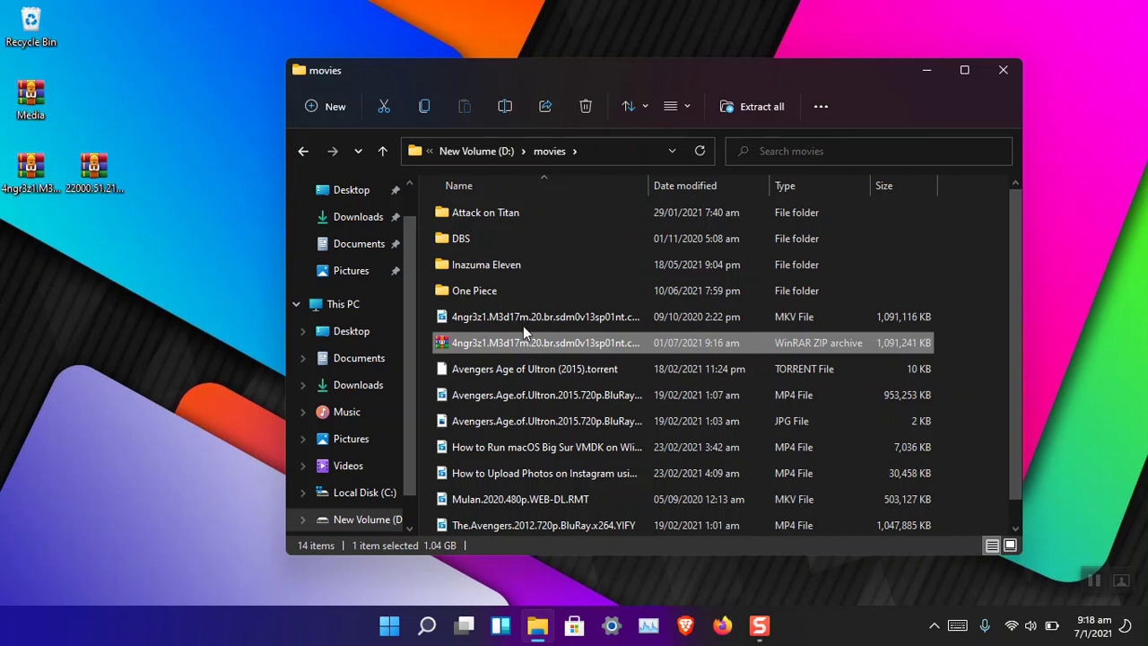
pyautogui.click(518, 316)
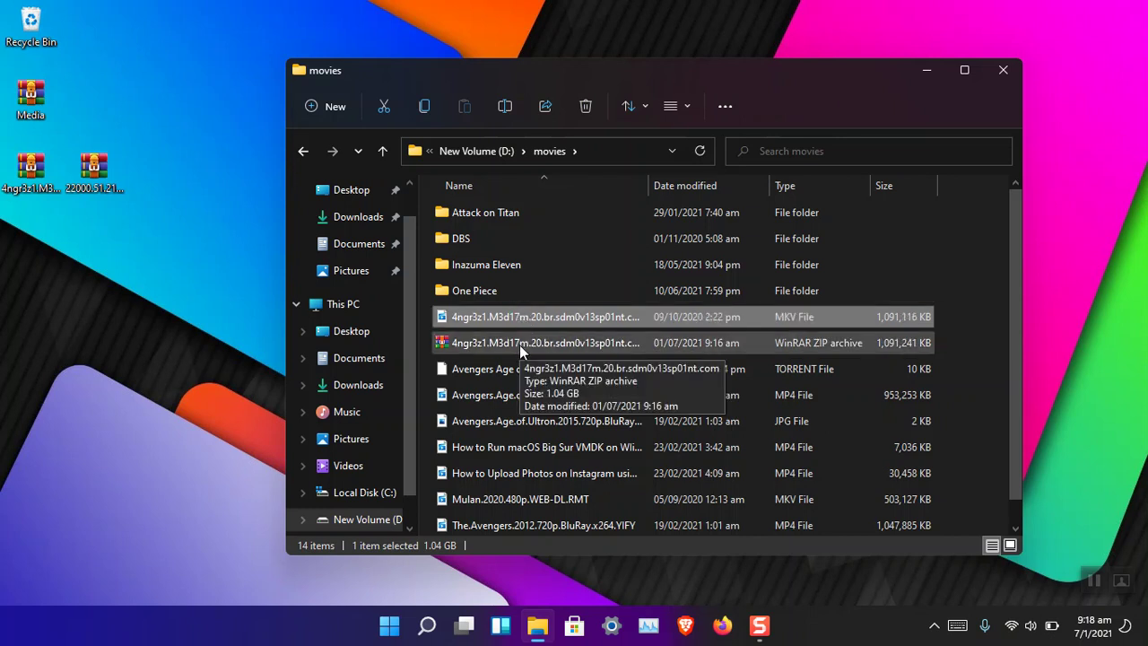
# Show the properties of the movie's RAR archive on the Desktop and its ZIP archive in the movies folder side by side
pyautogui.rightClick(30, 157)
pyautogui.click(84, 359)
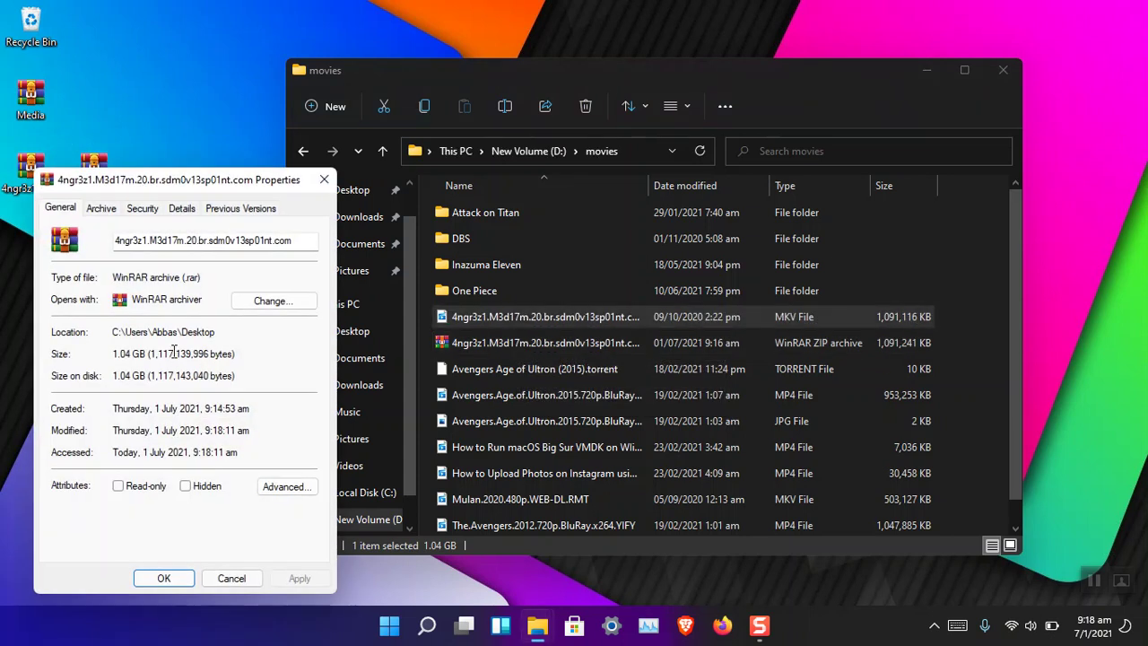
pyautogui.moveTo(132, 353); pyautogui.dragTo(108, 357)
pyautogui.rightClick(516, 348)
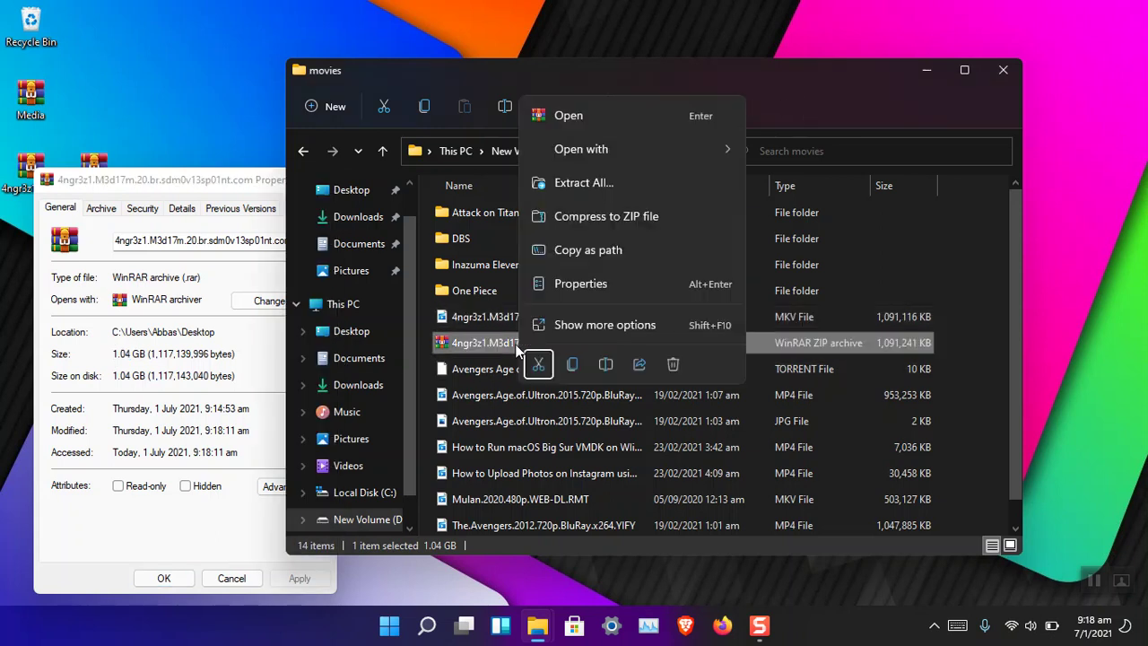
pyautogui.click(579, 284)
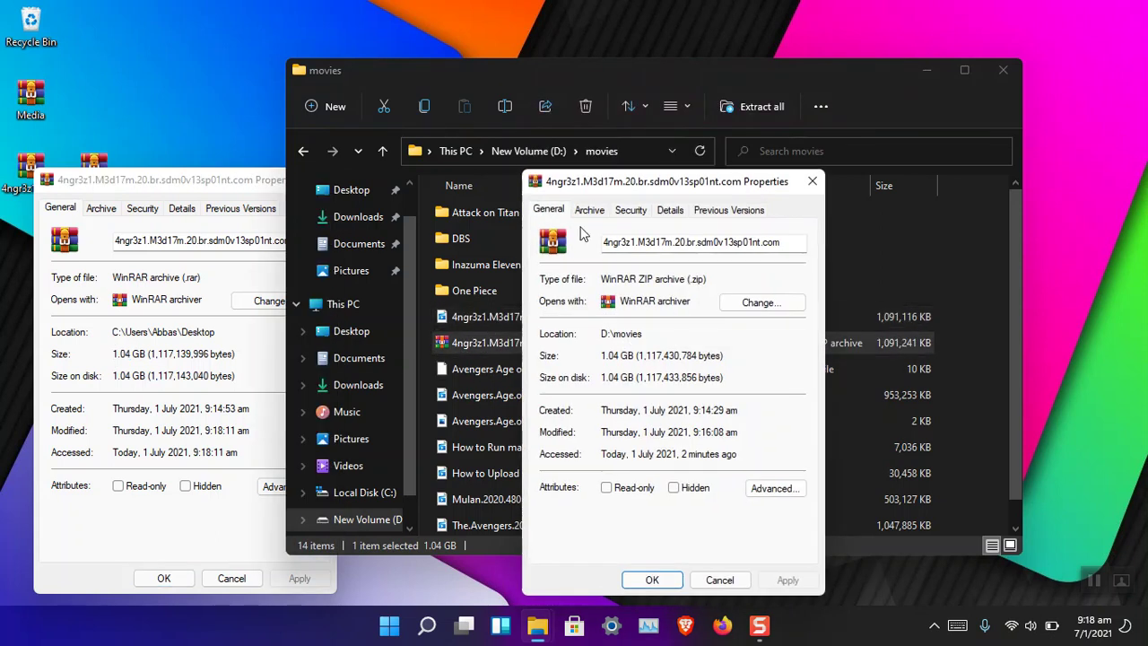
pyautogui.moveTo(588, 190); pyautogui.dragTo(305, 184)
pyautogui.moveTo(355, 351); pyautogui.dragTo(415, 350)
pyautogui.click(716, 72)
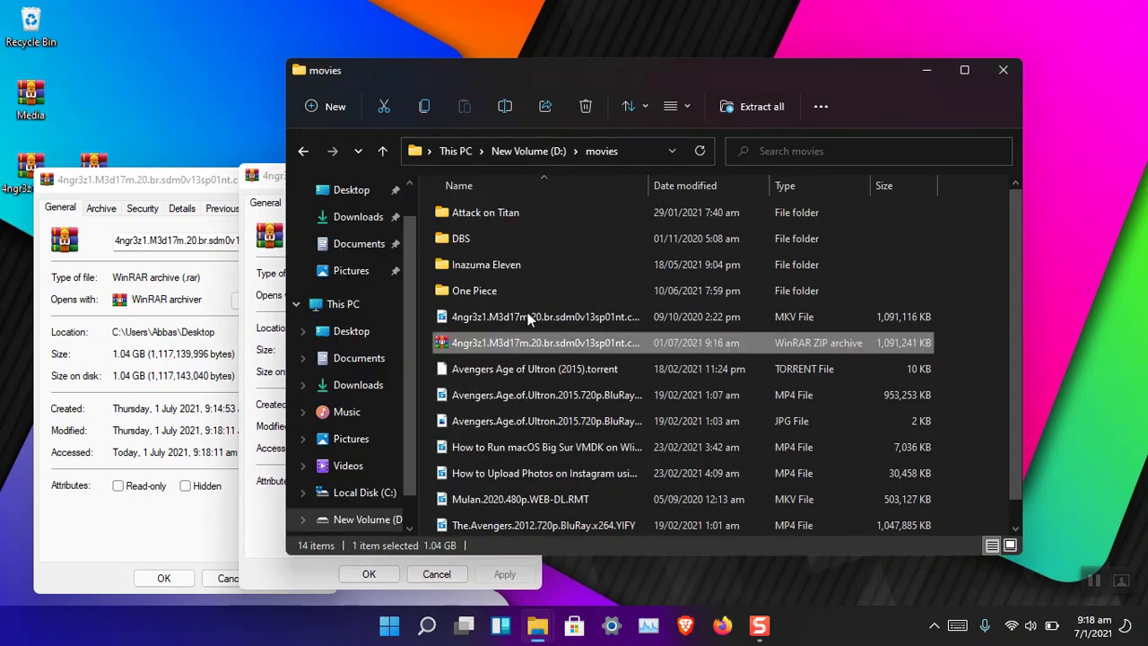
# Show the original MKV file's properties, minimise the movies folder and place them beside the two archives' properties
pyautogui.click(493, 317)
pyautogui.rightClick(494, 317)
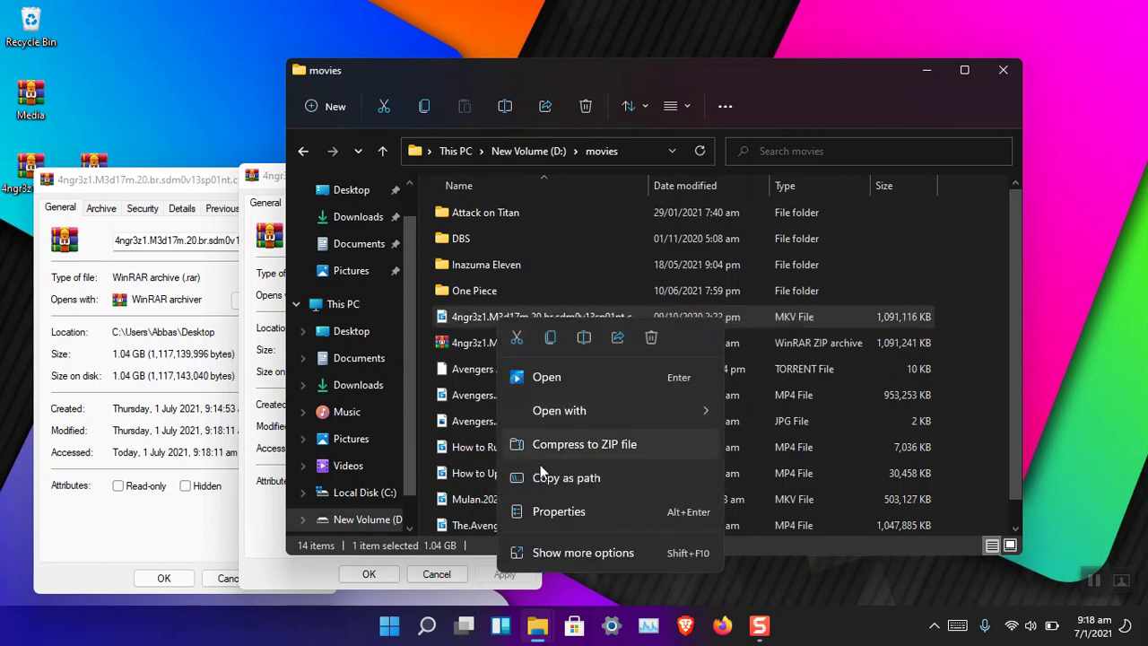
pyautogui.click(559, 513)
pyautogui.click(916, 72)
pyautogui.click(927, 70)
pyautogui.moveTo(633, 184); pyautogui.dragTo(670, 174)
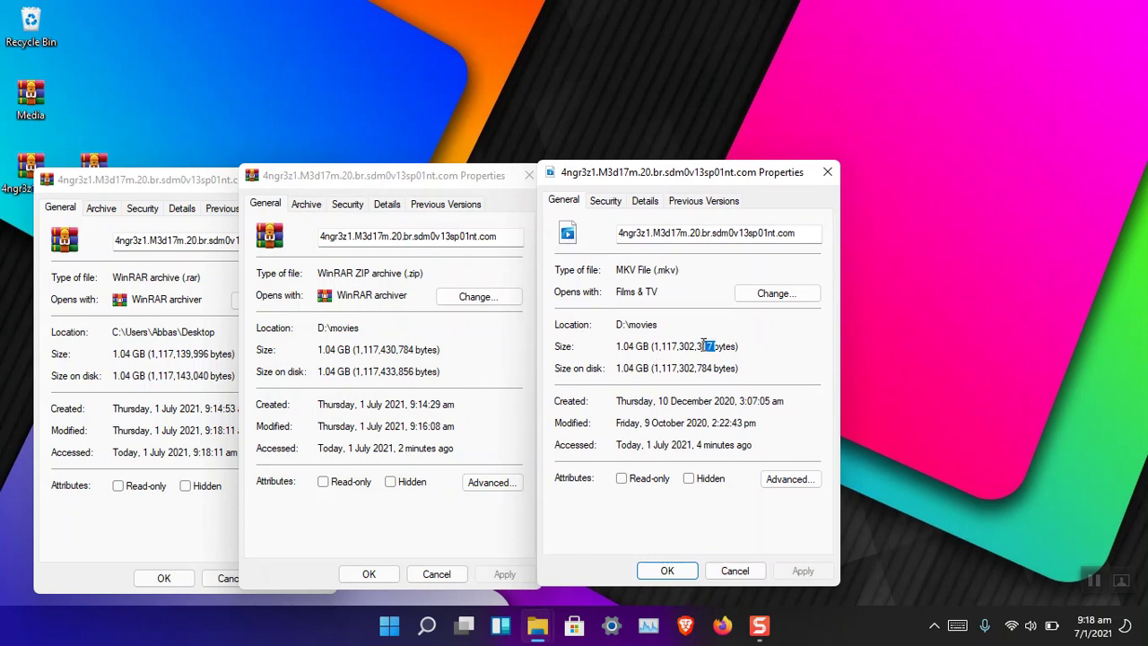
# Compare the exact byte sizes of the MKV, ZIP and RAR files, closing all three properties windows when done
pyautogui.doubleClick(404, 349)
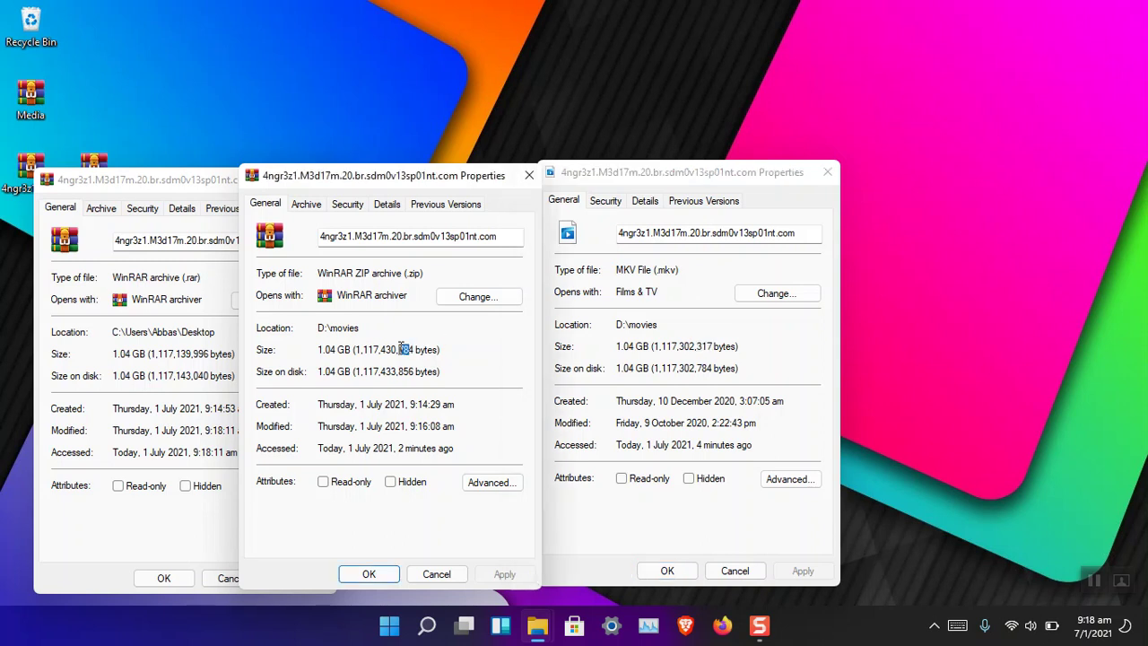
pyautogui.doubleClick(206, 353)
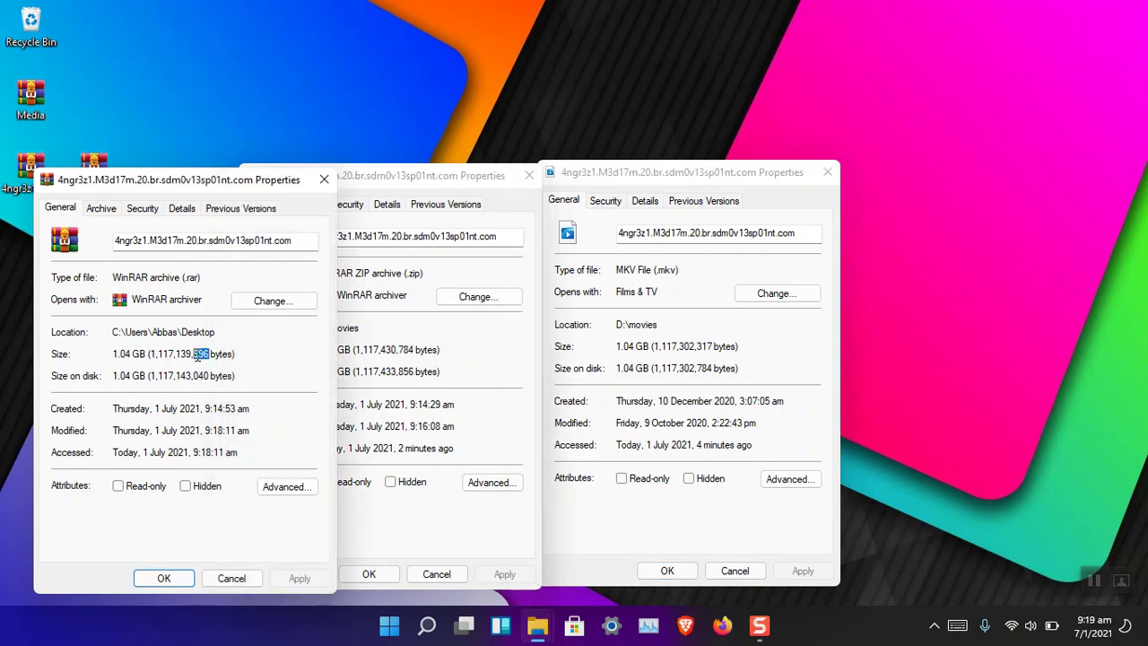
pyautogui.click(324, 179)
pyautogui.click(529, 175)
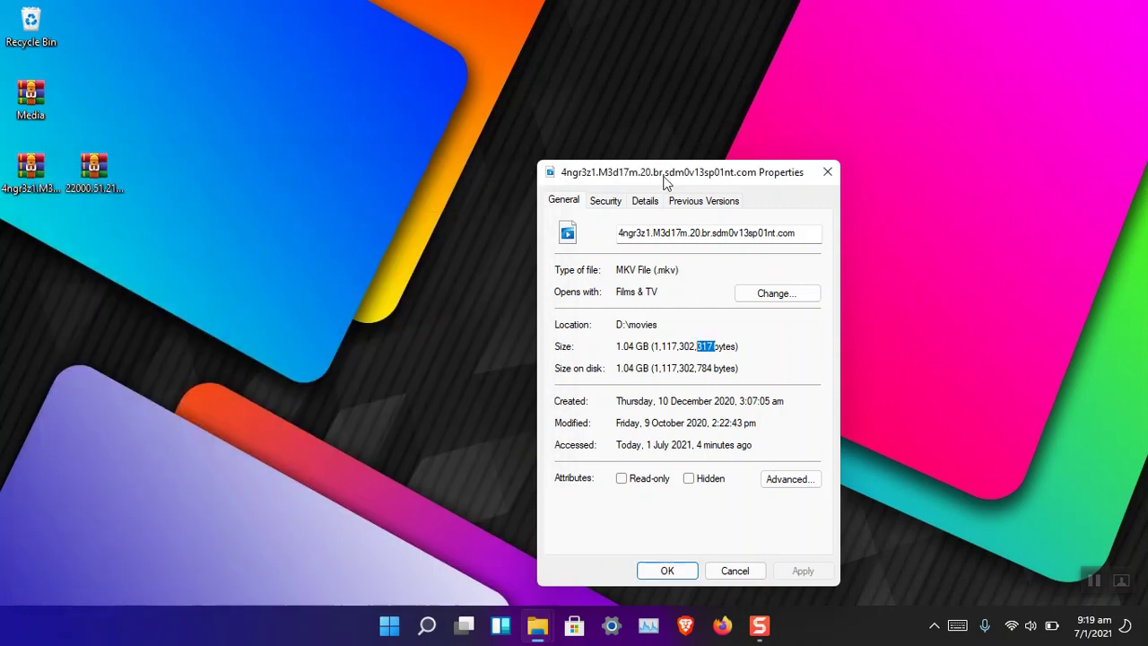
pyautogui.click(827, 172)
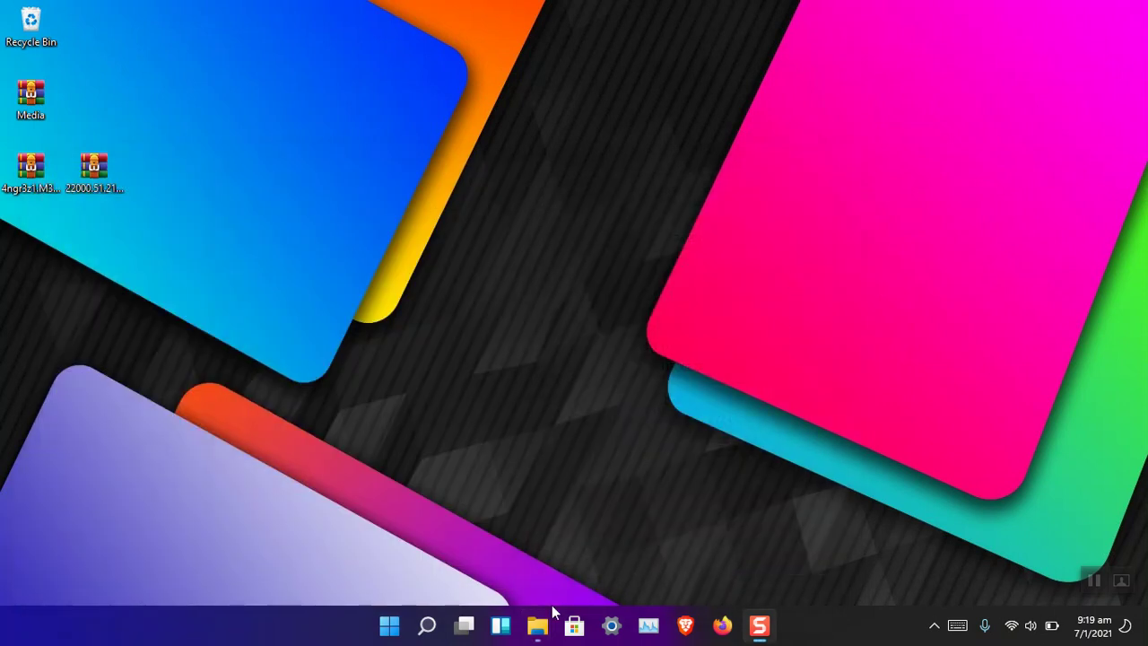
# Open the movie's ZIP archive from the movies folder in WinRAR, examine its archive commands and tools, and close it
pyautogui.click(540, 625)
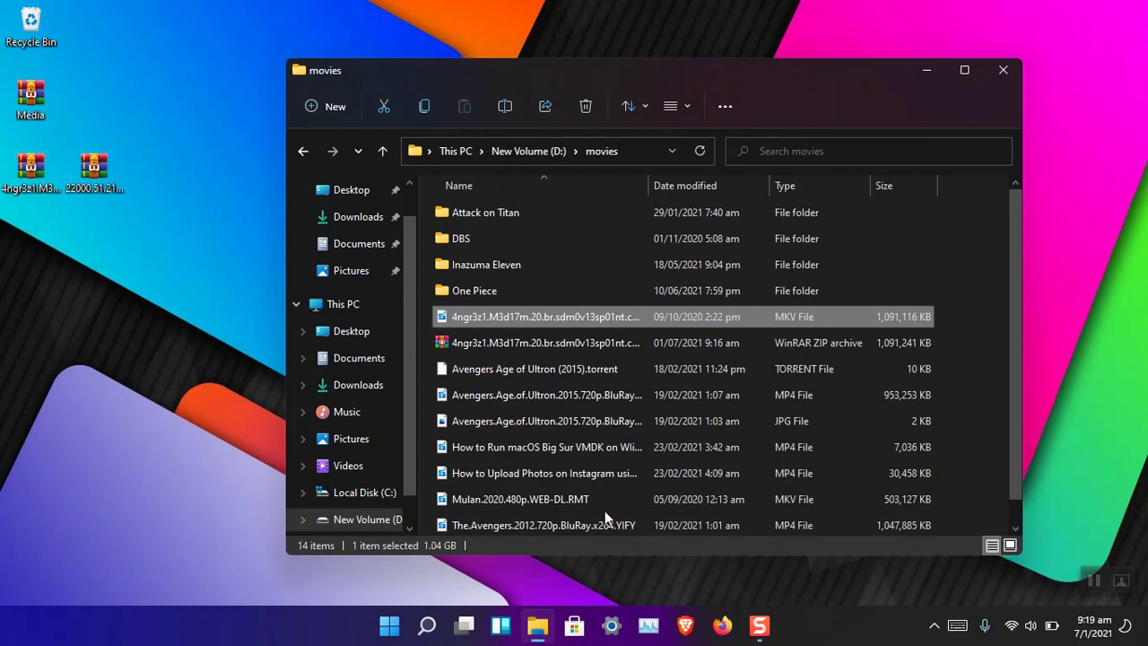
pyautogui.moveTo(607, 474)
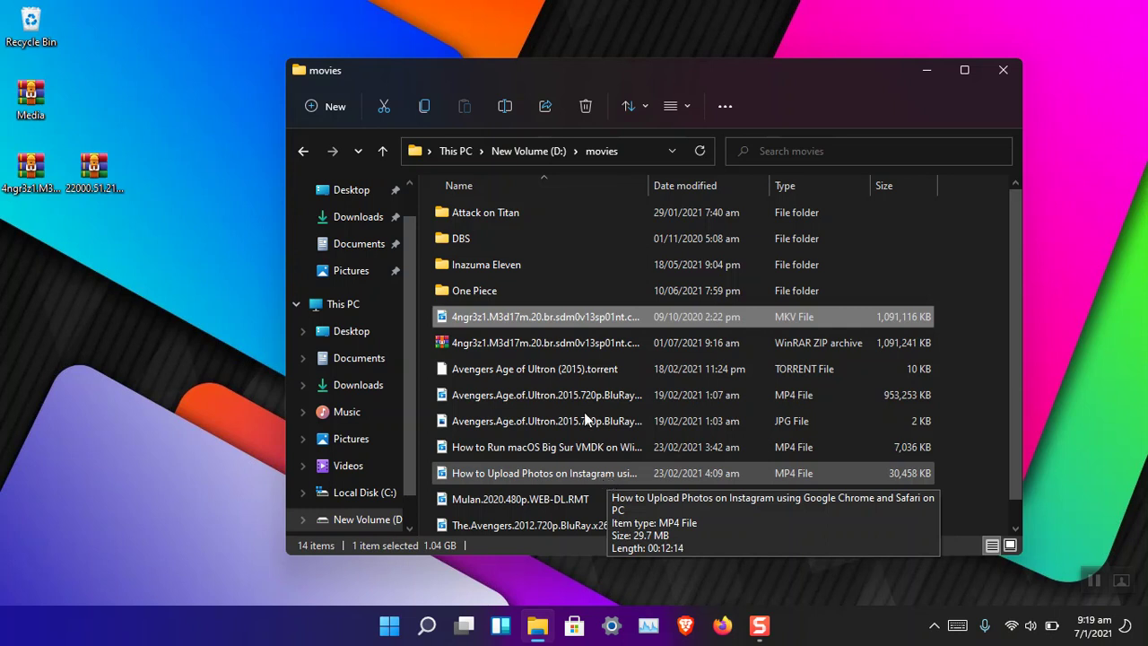
pyautogui.doubleClick(552, 343)
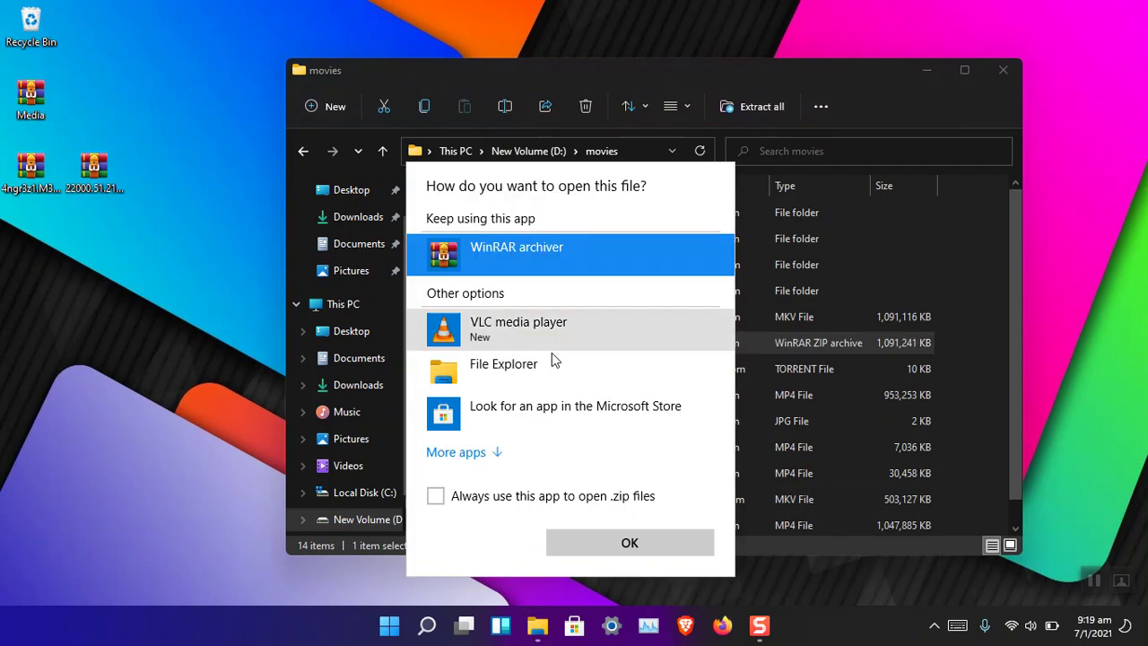
pyautogui.click(592, 541)
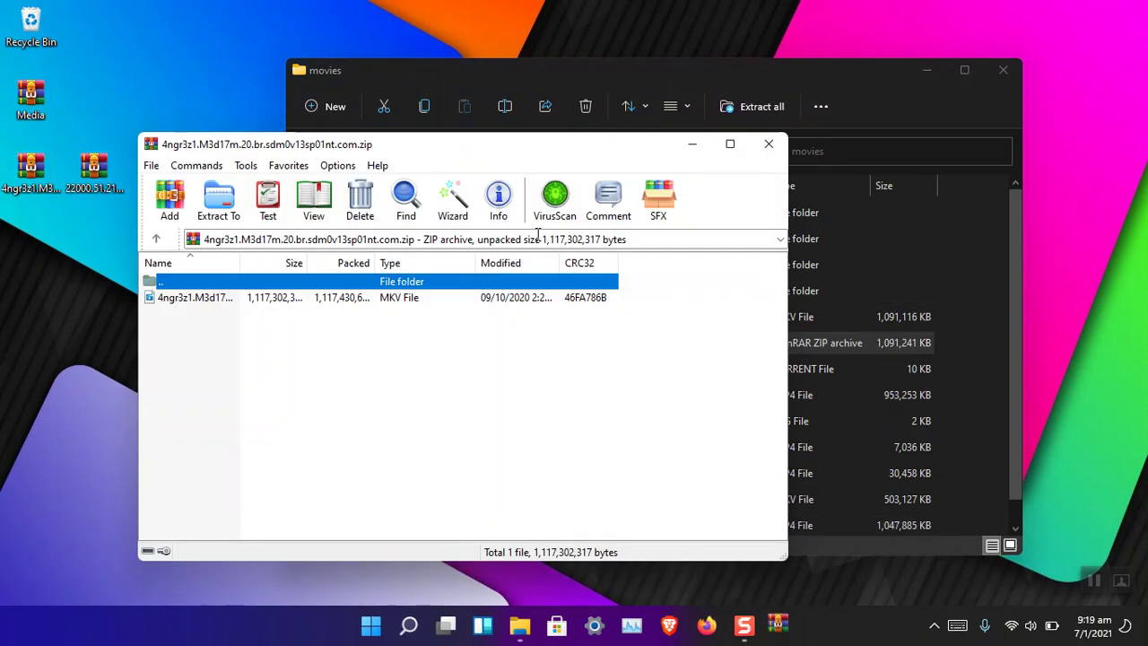
pyautogui.moveTo(421, 136); pyautogui.dragTo(549, 123)
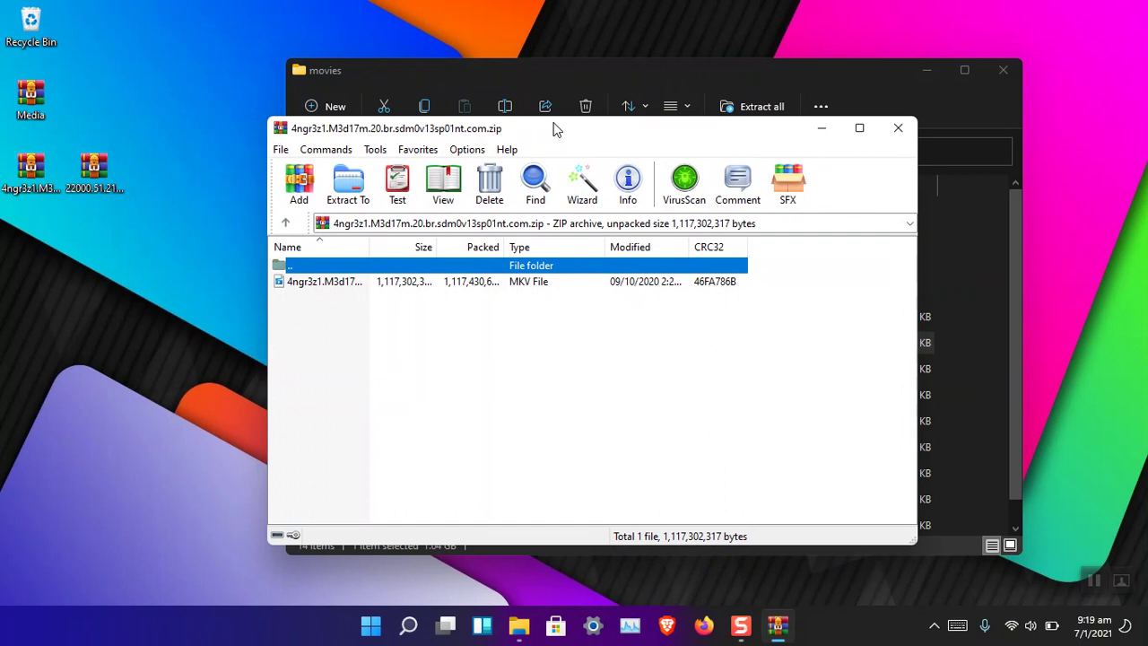
pyautogui.click(316, 150)
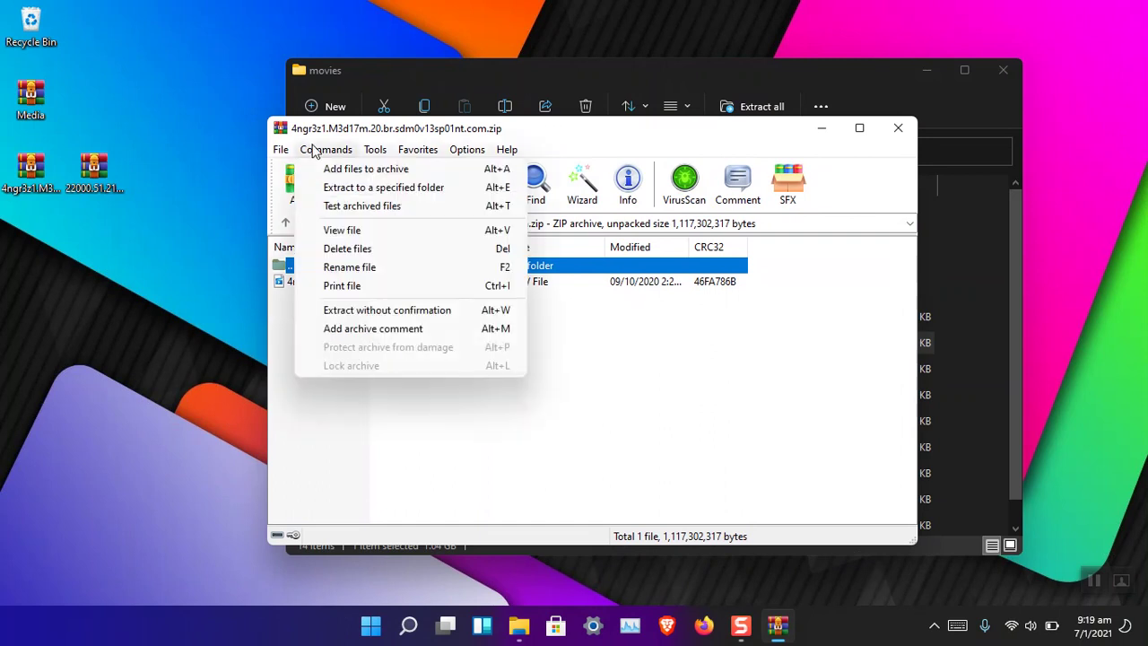
pyautogui.moveTo(385, 151)
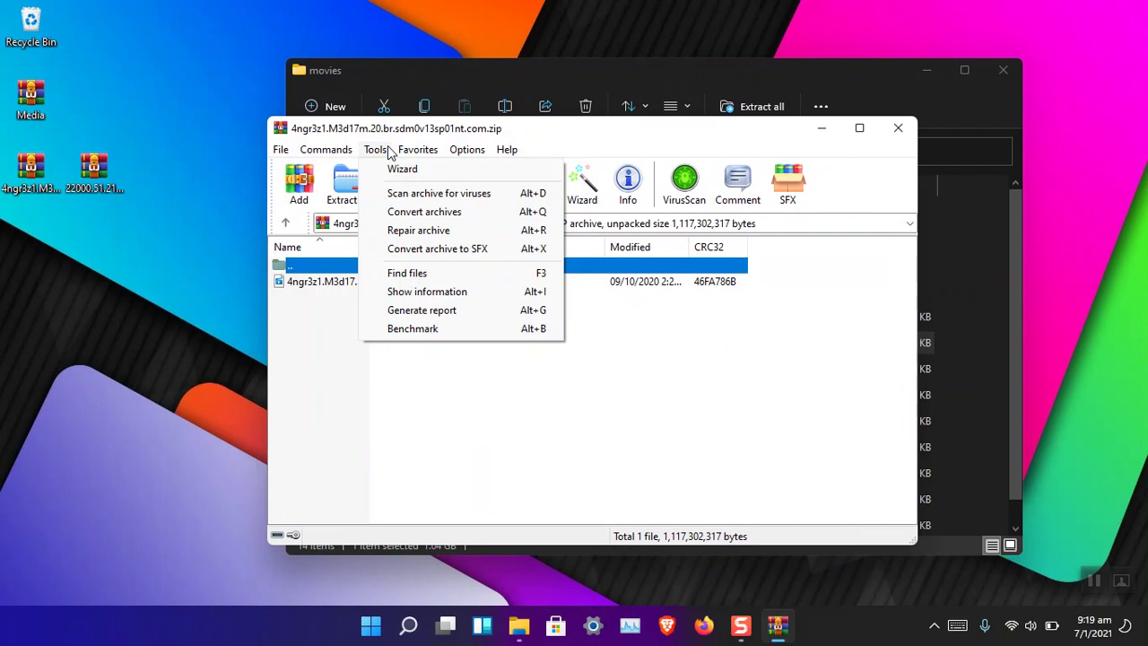
pyautogui.moveTo(466, 149)
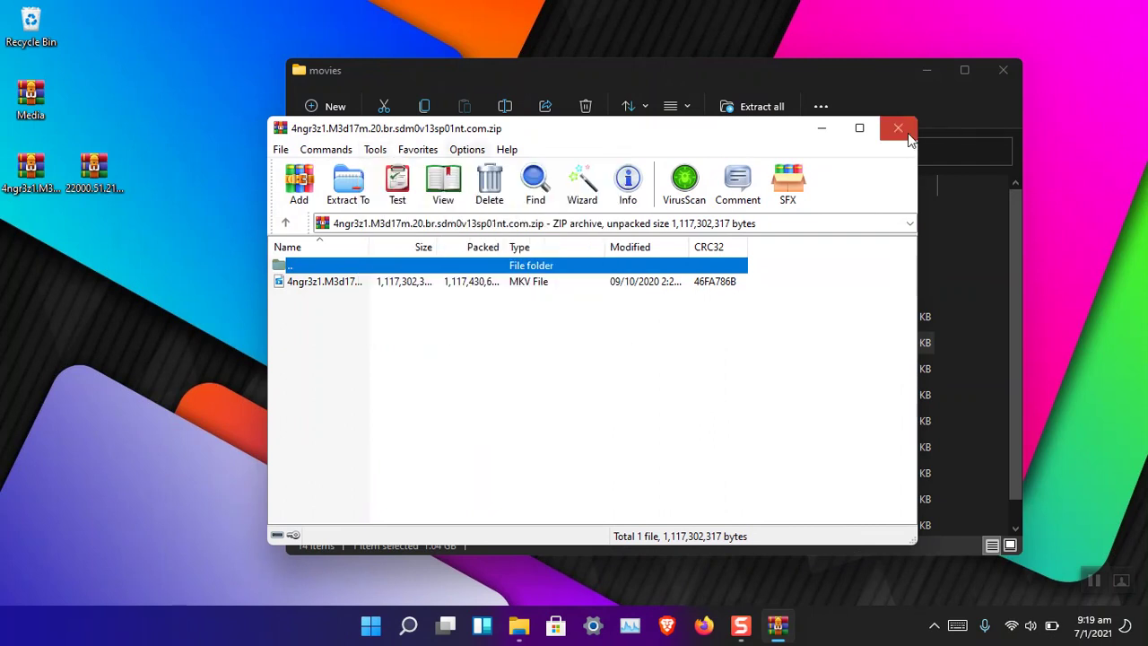
pyautogui.click(898, 129)
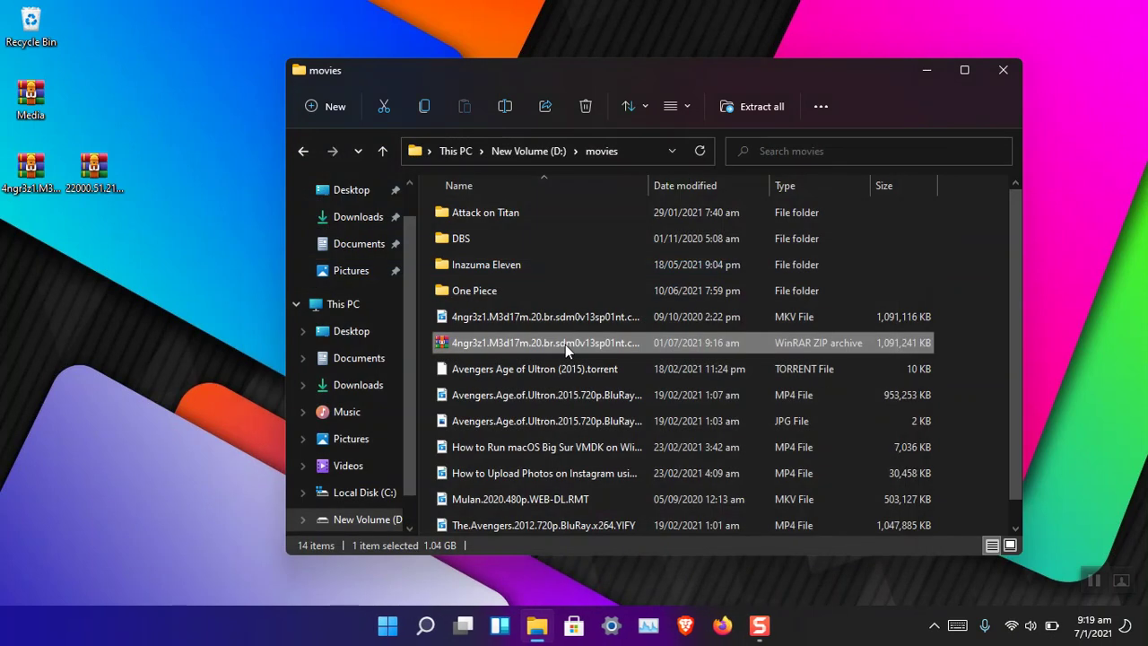
# Open WinRAR's archive name and parameters for Avengers Age of Ultron (2015).torrent in the movies folder
pyautogui.rightClick(513, 375)
pyautogui.click(609, 535)
pyautogui.click(810, 181)
pyautogui.rightClick(527, 374)
pyautogui.click(602, 569)
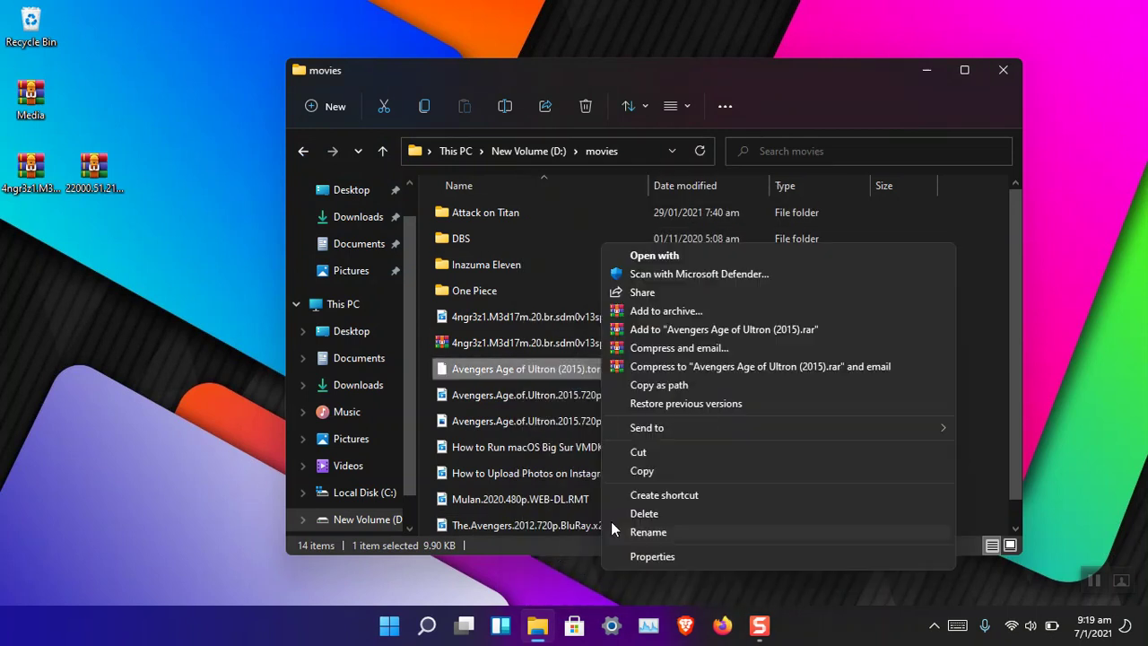
pyautogui.click(682, 317)
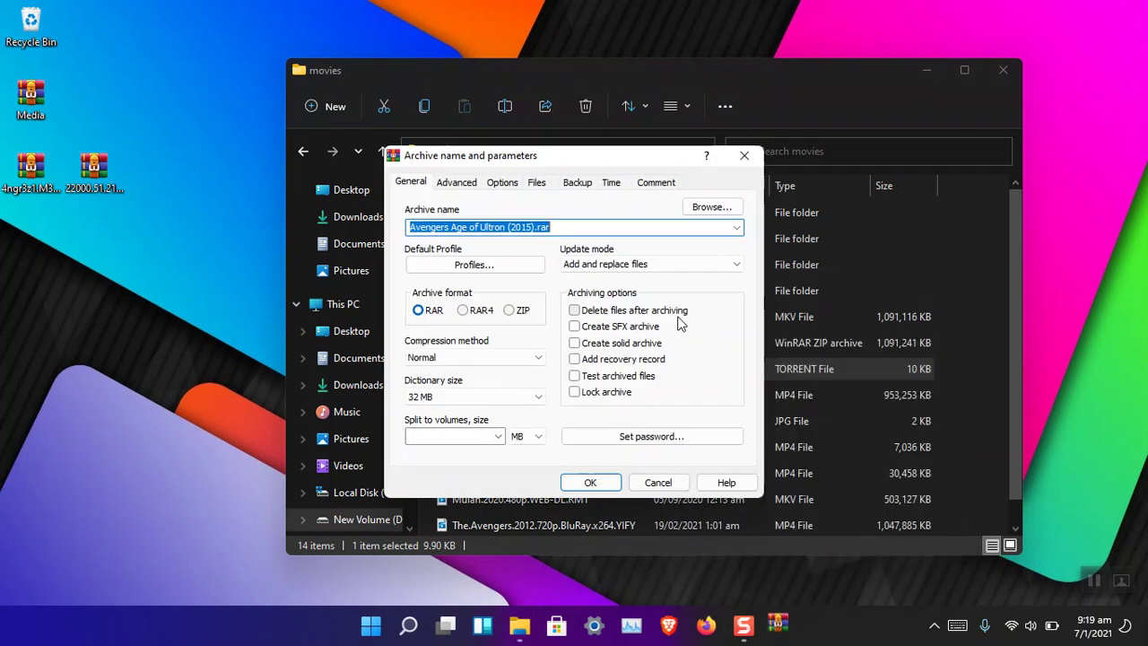
# Examine the available compression method, dictionary size and update mode options, and close the archive settings without creating an archive
pyautogui.click(470, 357)
pyautogui.click(467, 358)
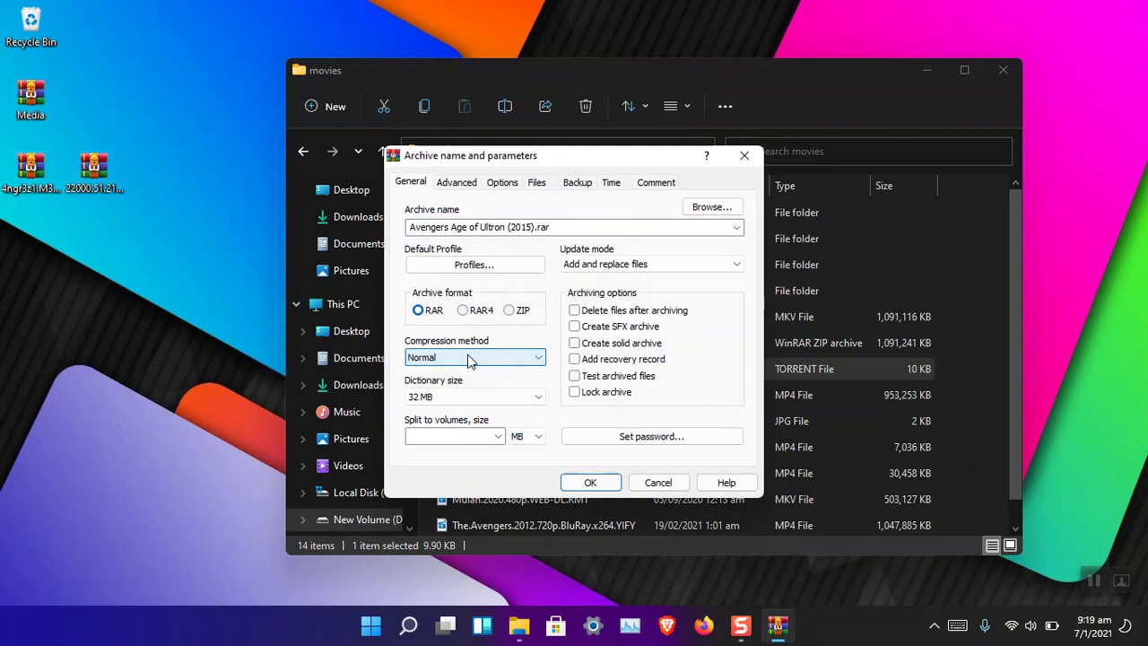
pyautogui.click(467, 394)
pyautogui.click(467, 396)
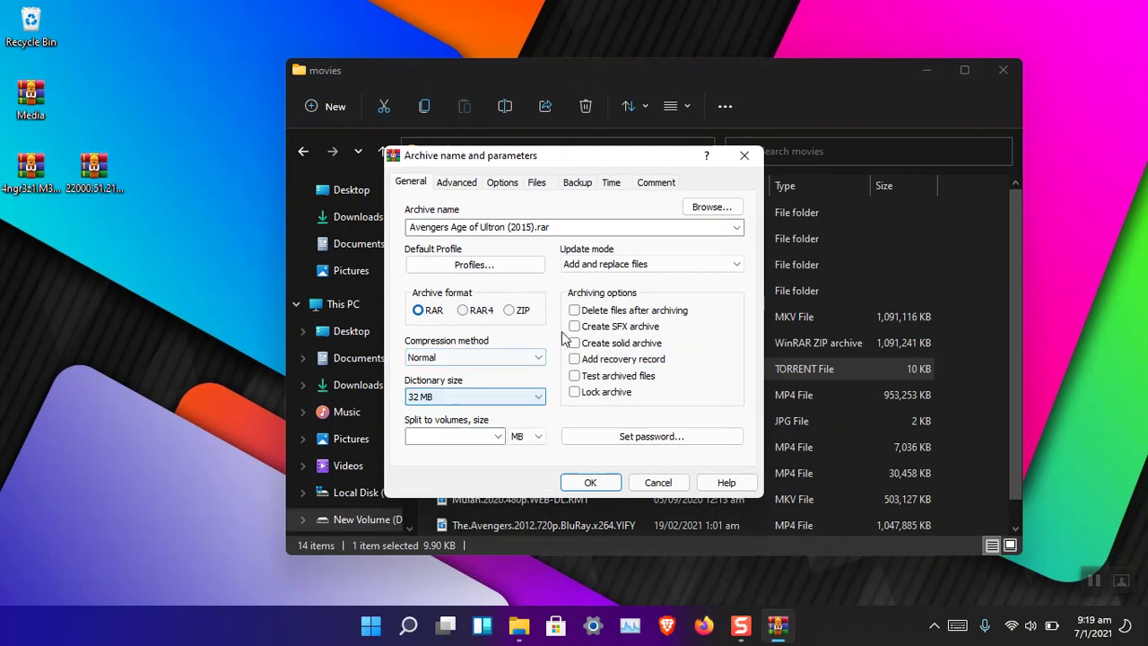
pyautogui.click(615, 264)
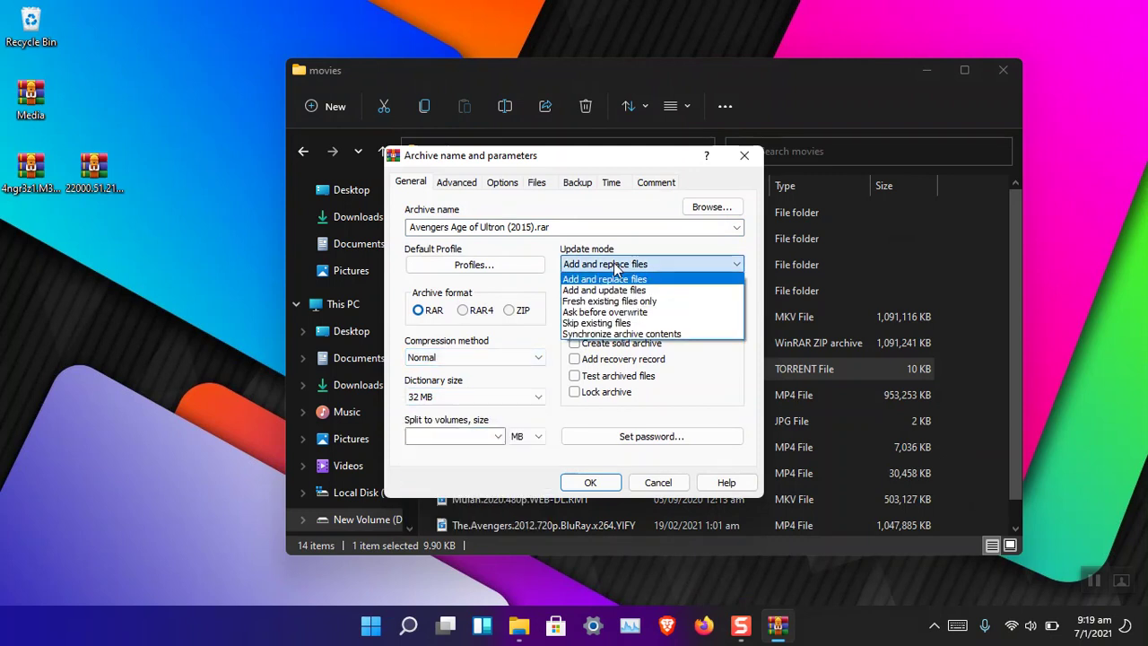
pyautogui.click(615, 266)
pyautogui.click(743, 156)
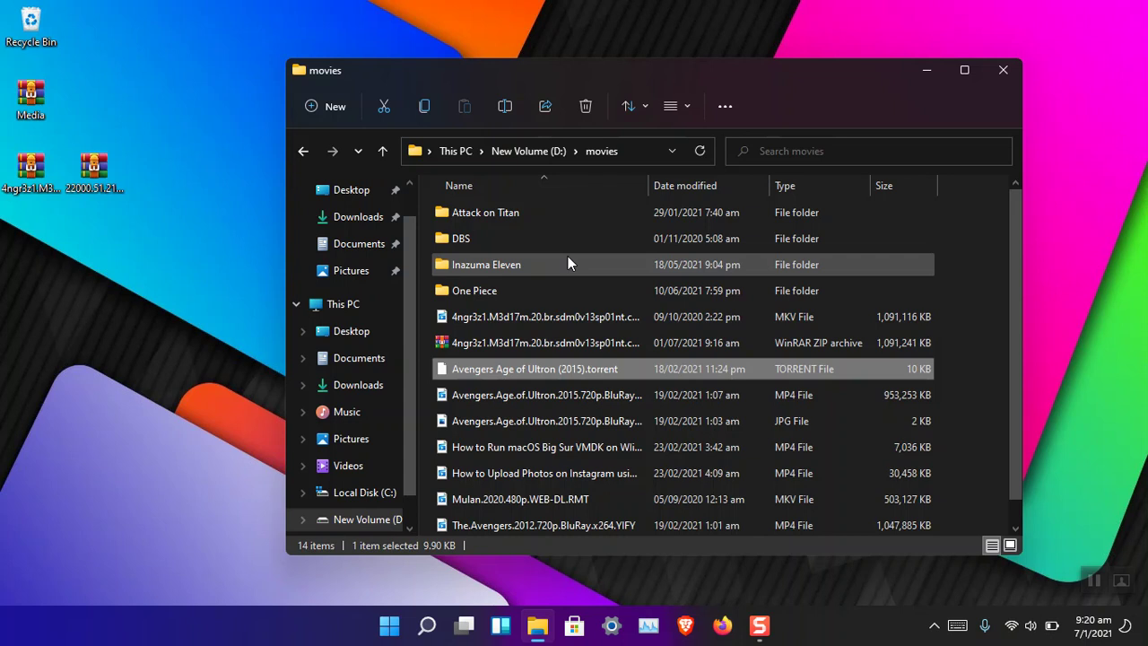
# Open the Downloads folder from Quick access
pyautogui.moveTo(567, 256); pyautogui.dragTo(403, 239)
pyautogui.scroll(1, 406, 231)
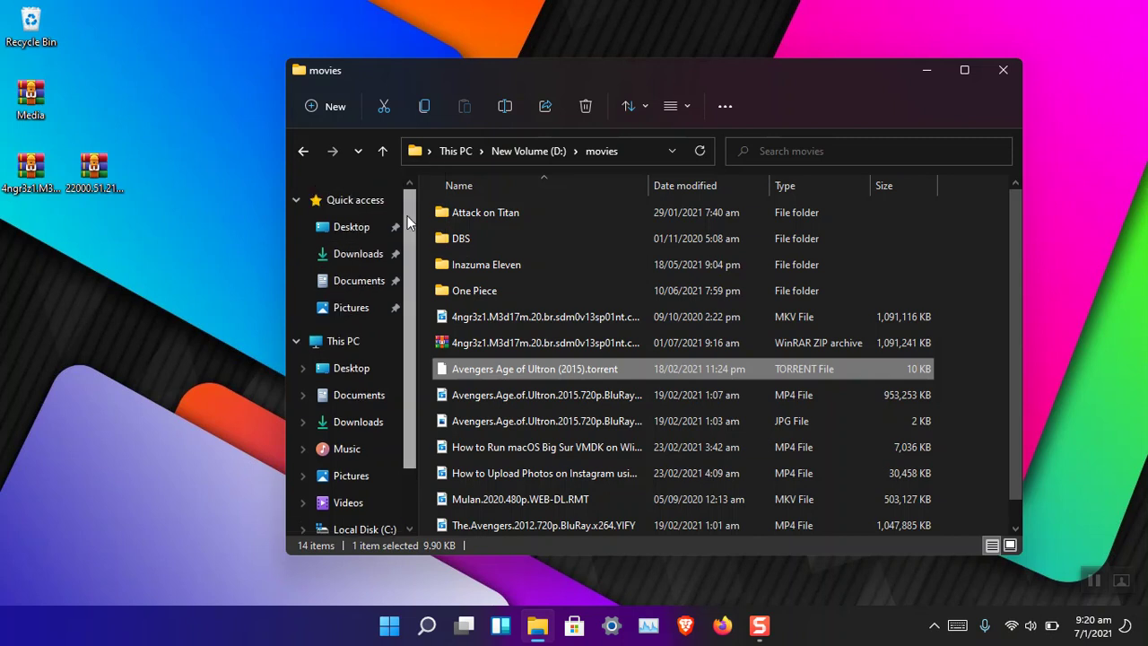
pyautogui.click(378, 256)
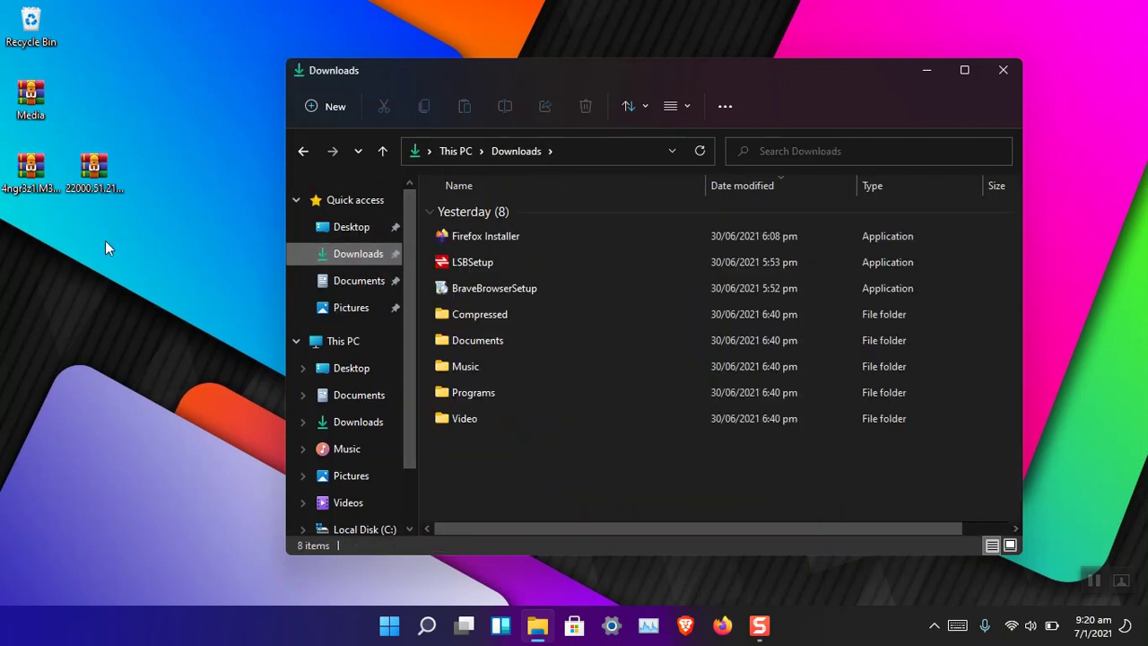
# Move the Media archive and the other archive icons on the Desktop away from the screen edge, closer to the folder window
pyautogui.moveTo(28, 99); pyautogui.dragTo(167, 93)
pyautogui.click(30, 167)
pyautogui.moveTo(30, 167); pyautogui.dragTo(158, 177)
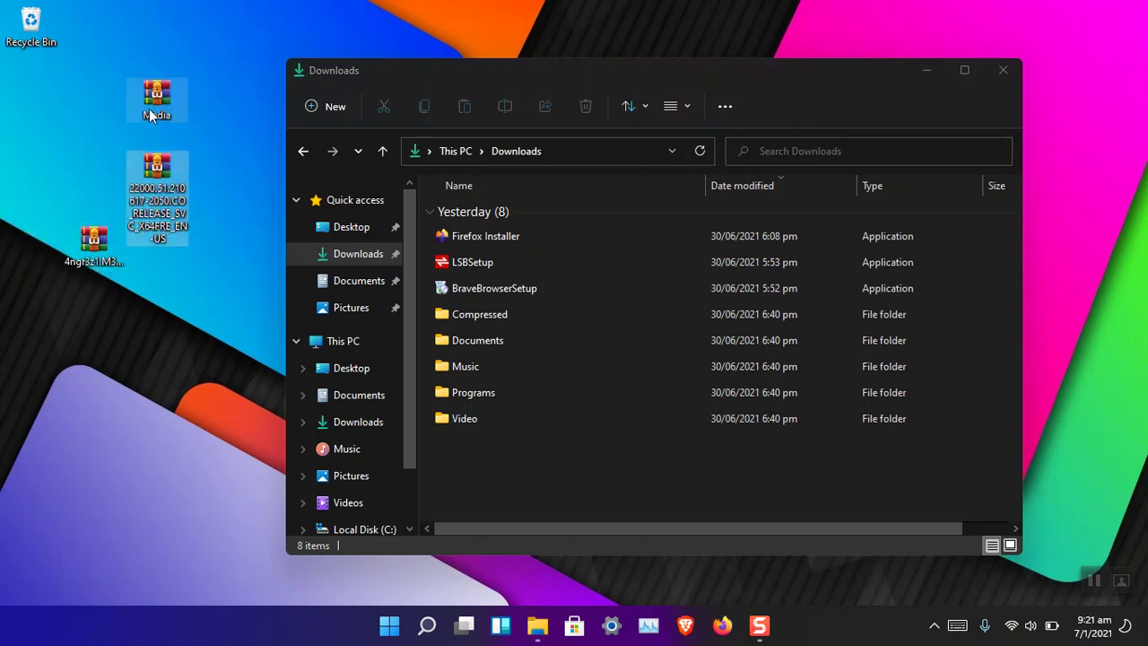